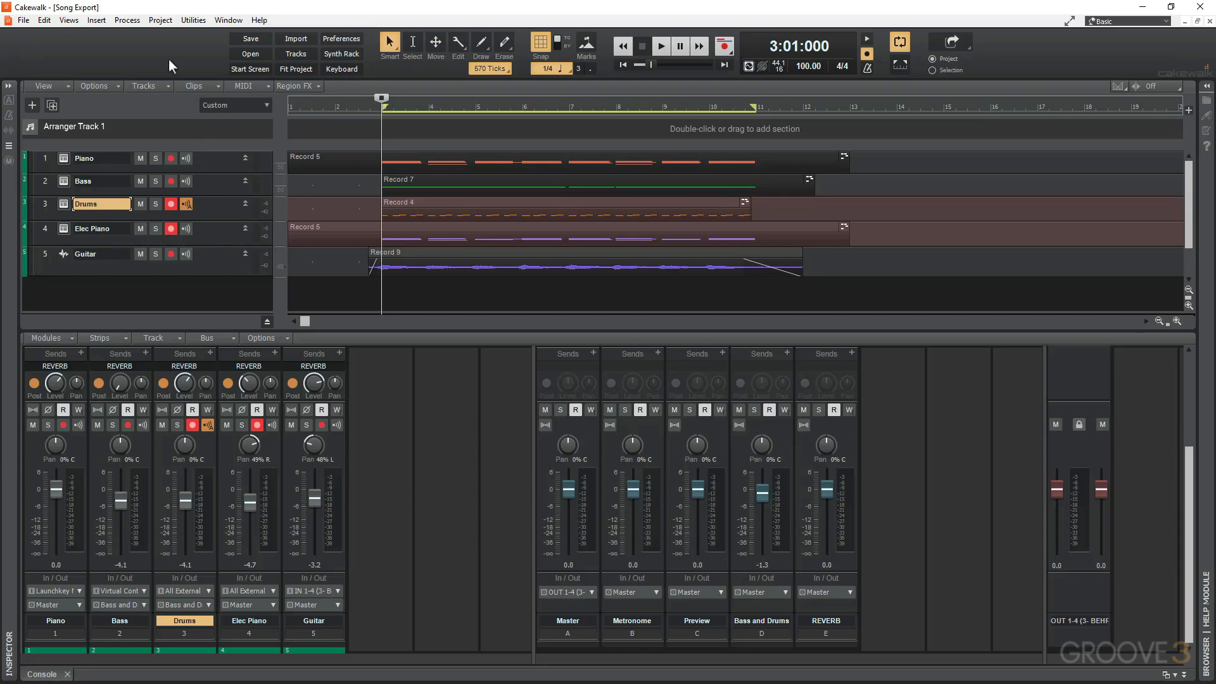
left_click(29, 22)
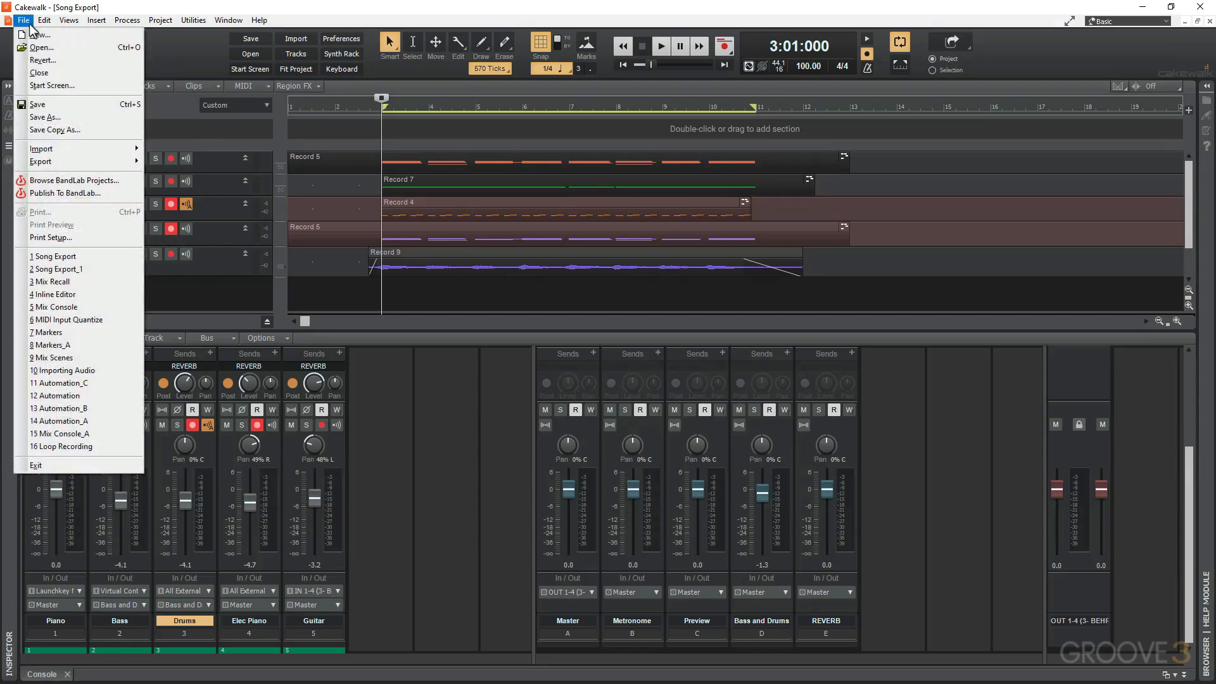
mouse_move(70, 162)
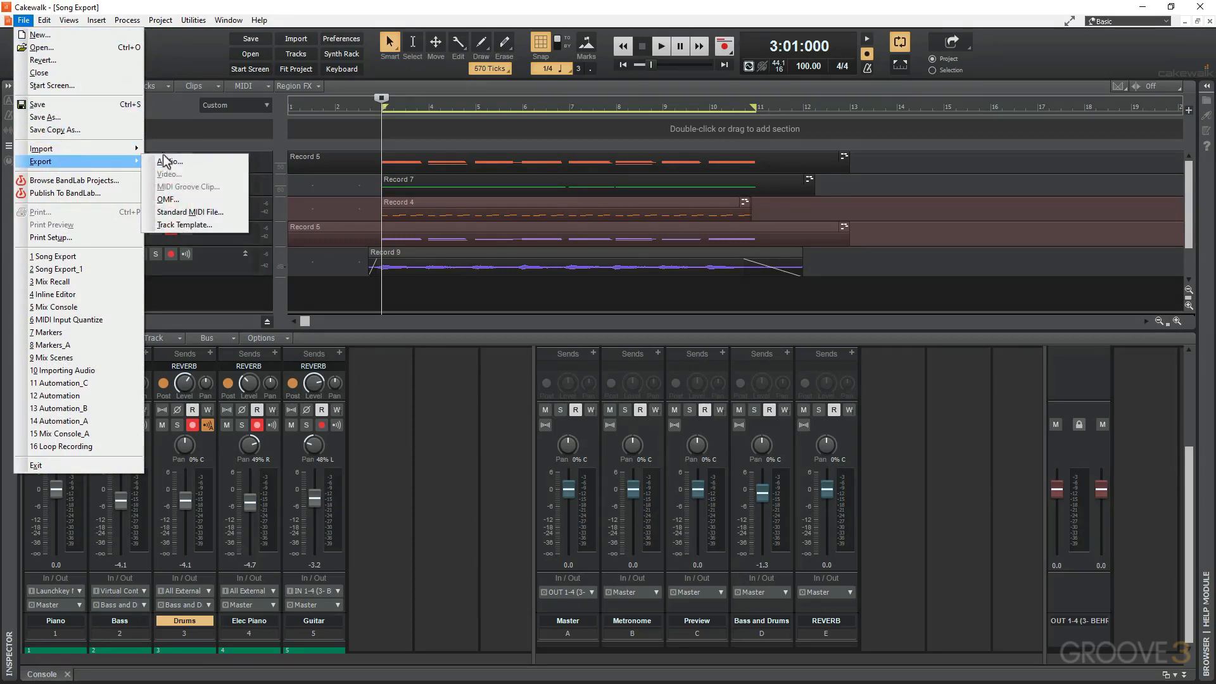
left_click(168, 45)
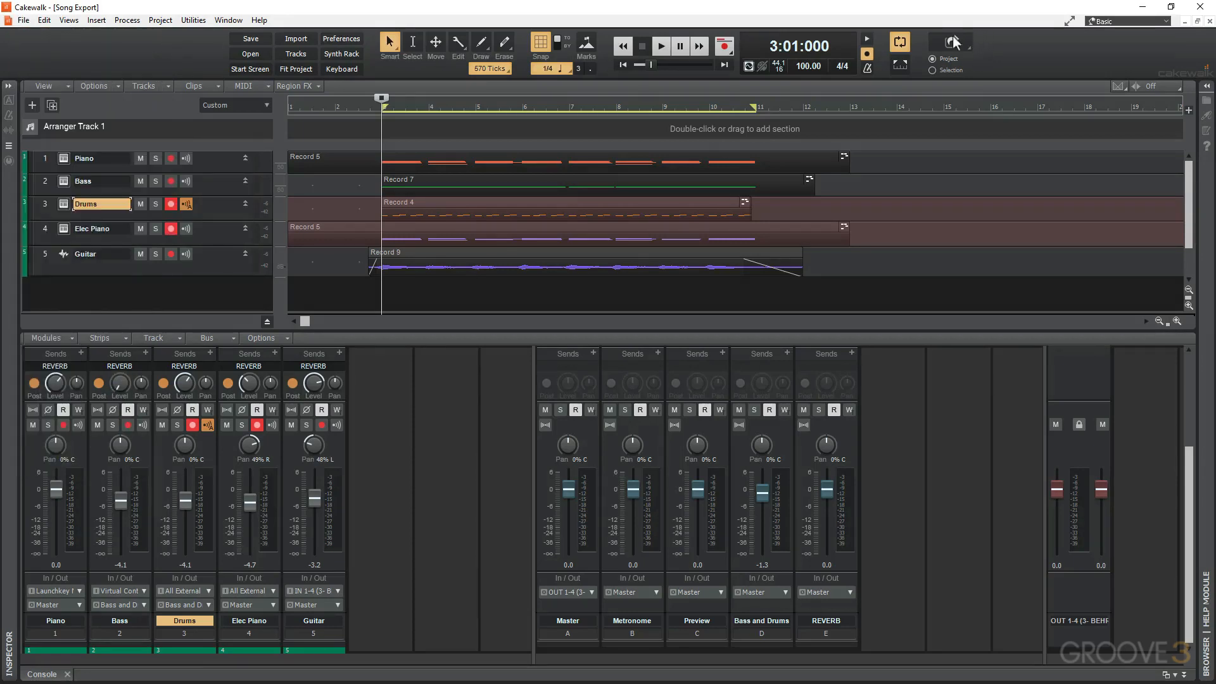
right_click(1020, 55)
mouse_move(1041, 66)
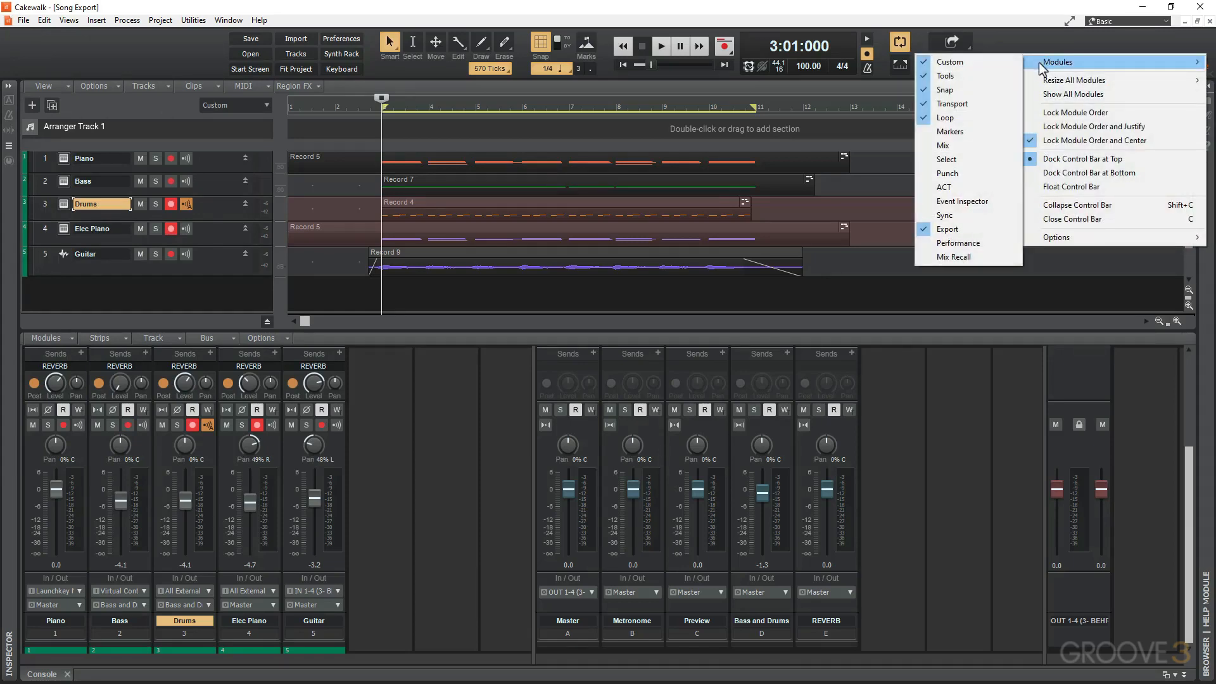
left_click(1005, 43)
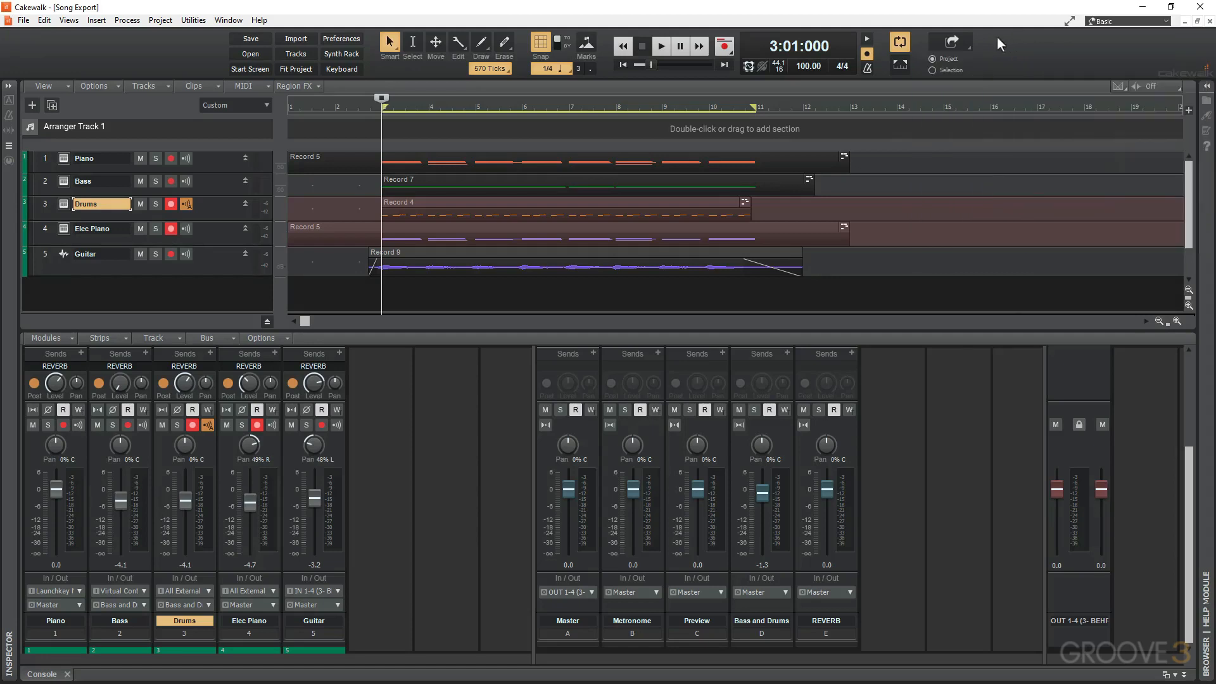
View the quick audio export formats and the advanced audio export settings, and close them without exporting
left_click(951, 40)
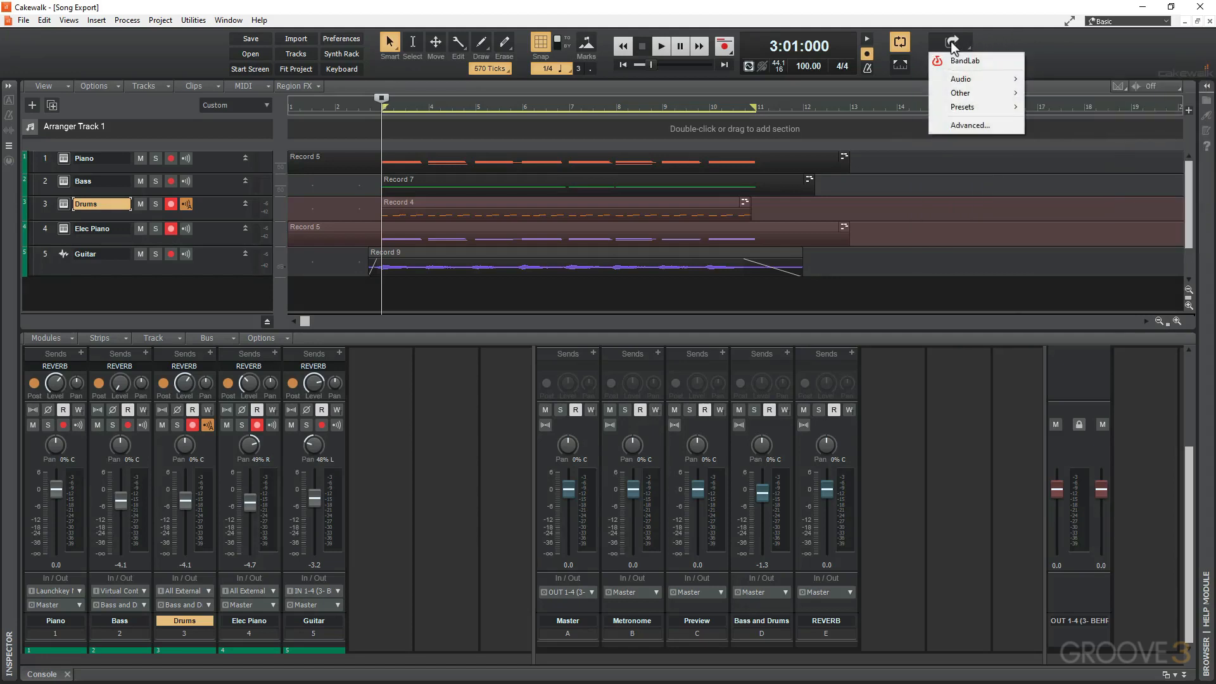
mouse_move(956, 77)
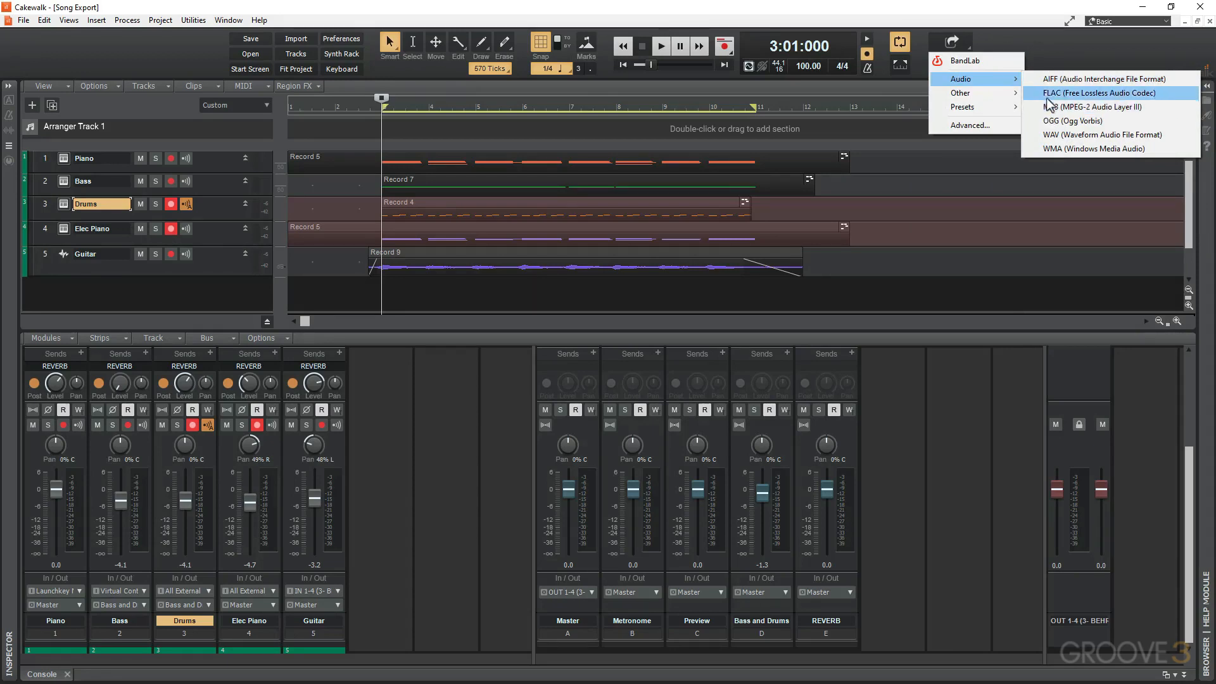
left_click(974, 124)
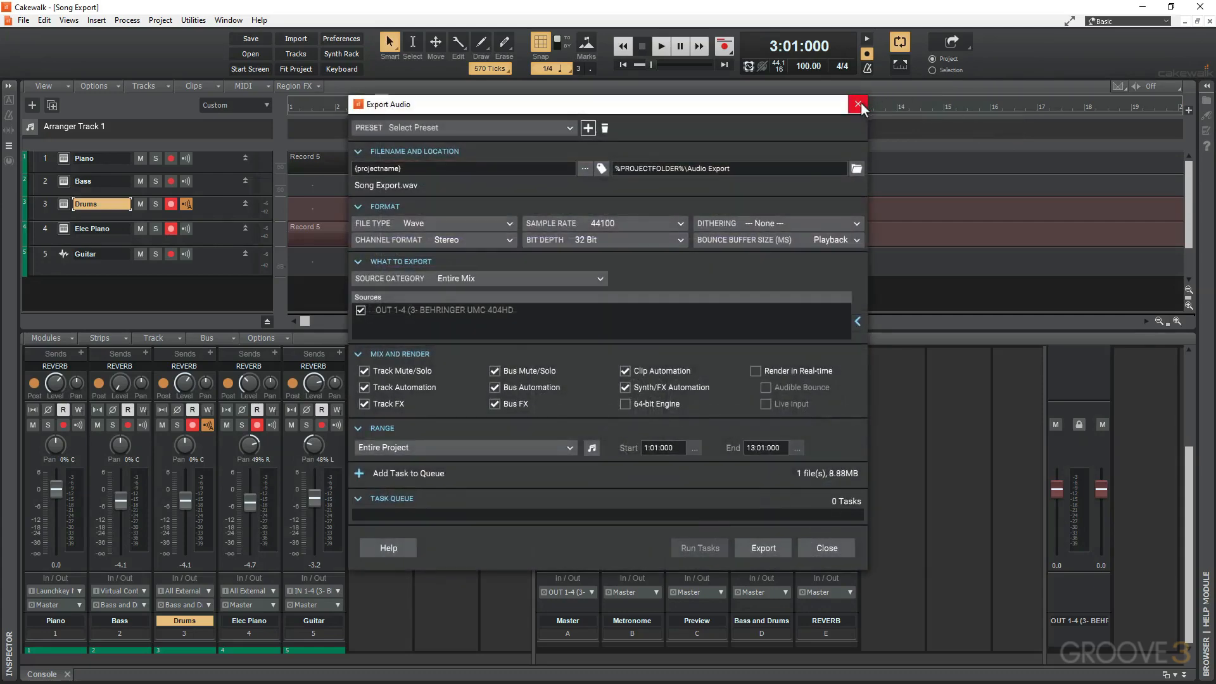
left_click(859, 104)
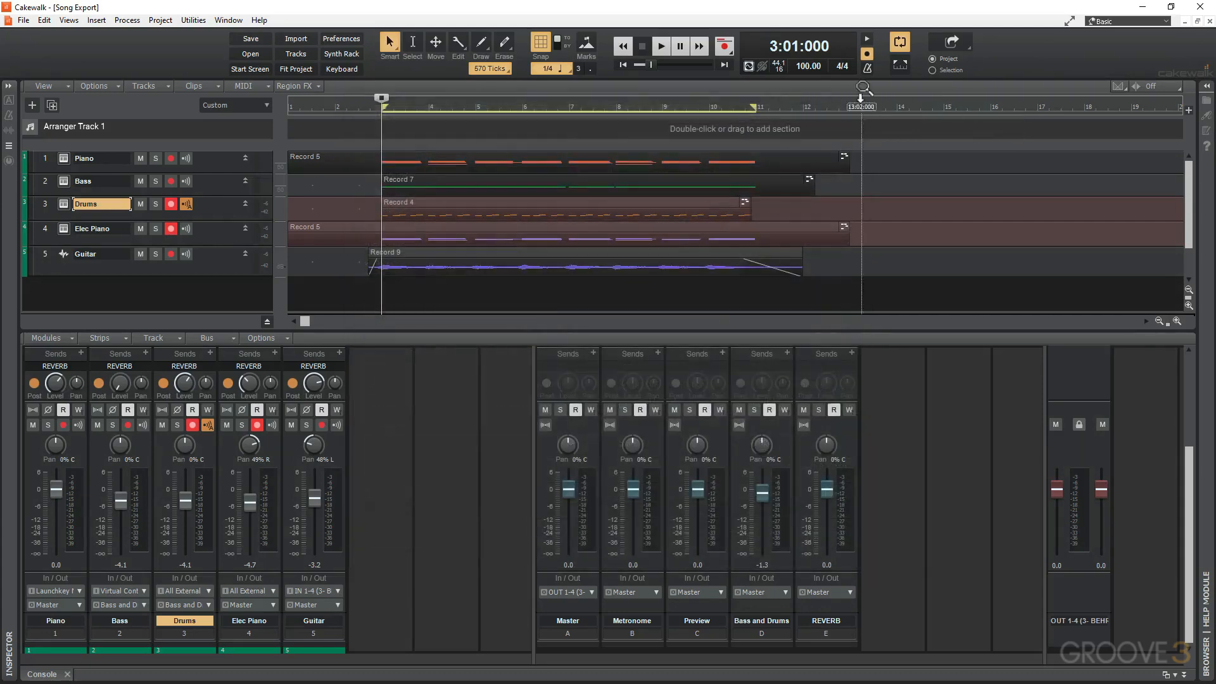
left_click(27, 23)
mouse_move(57, 162)
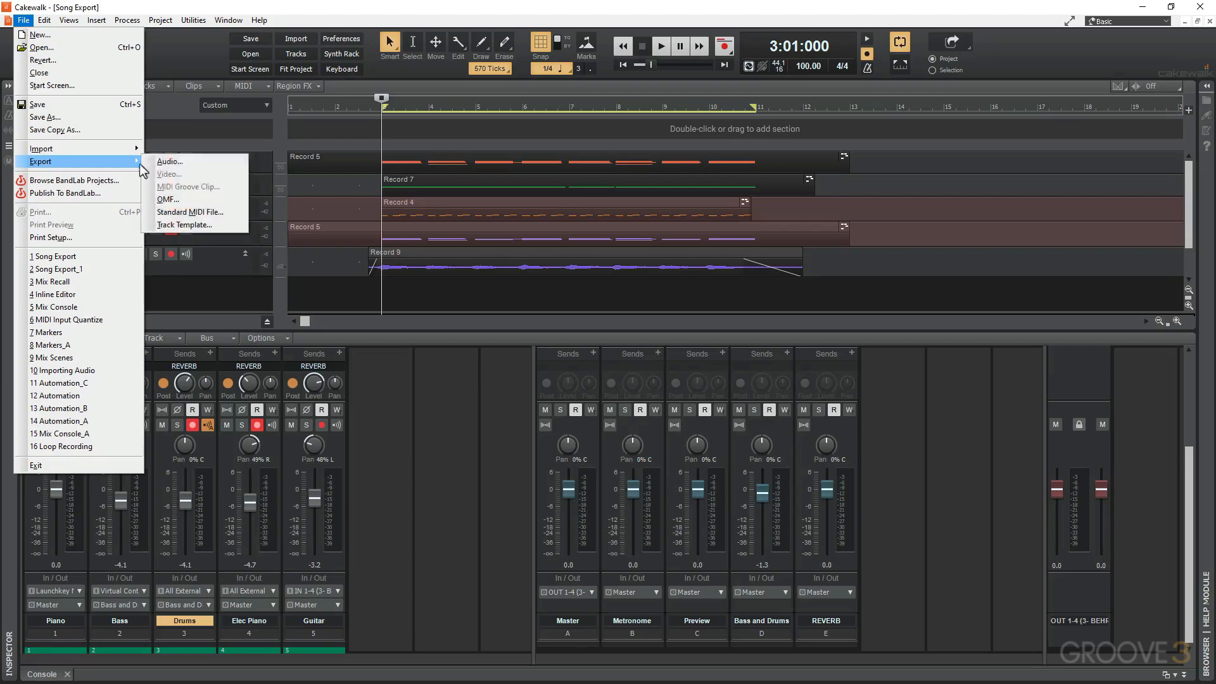
left_click(177, 161)
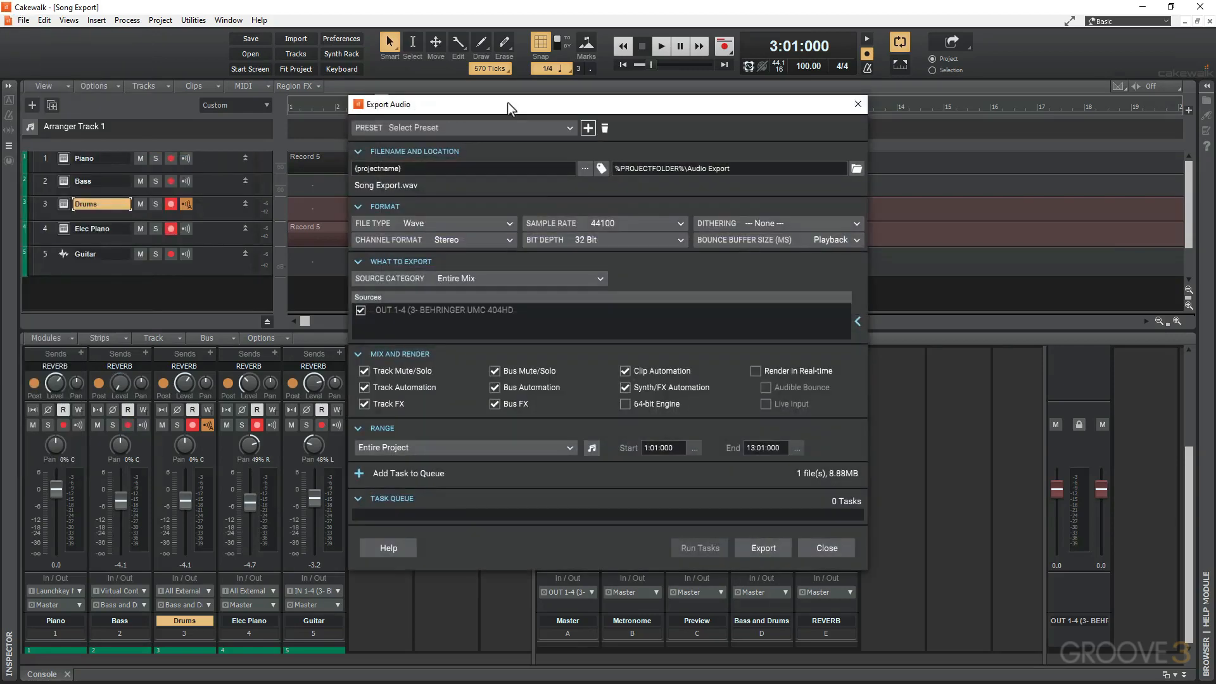
left_click_drag(508, 101, 451, 84)
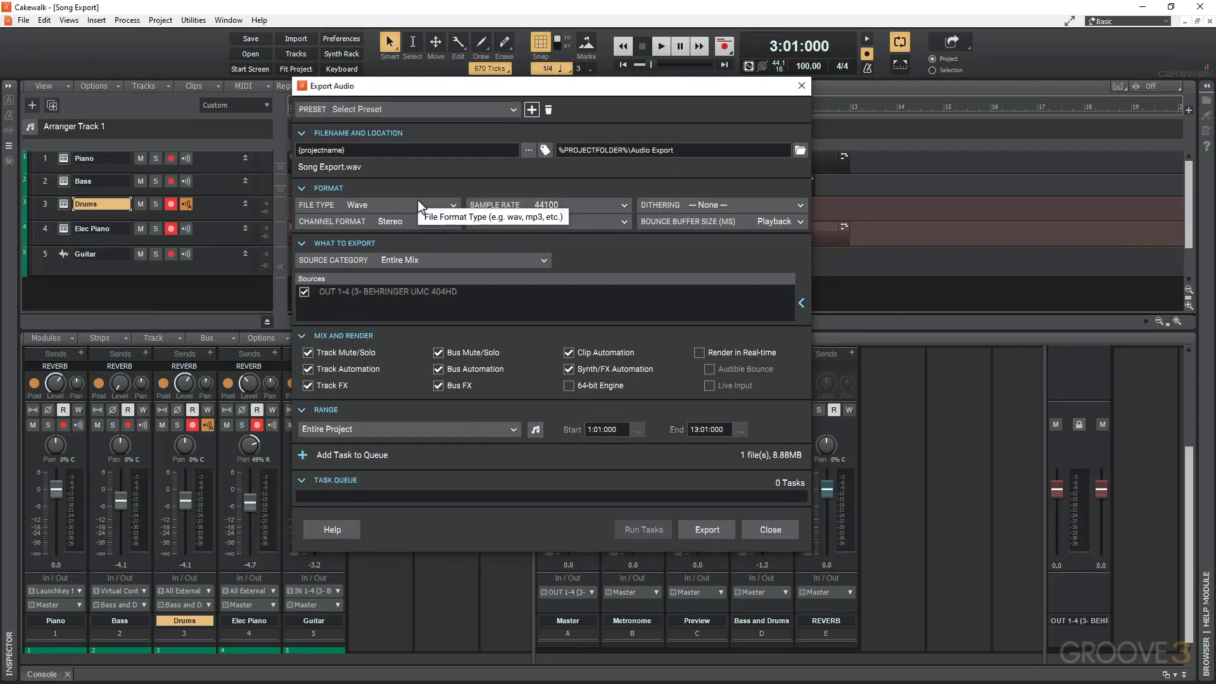
left_click(753, 526)
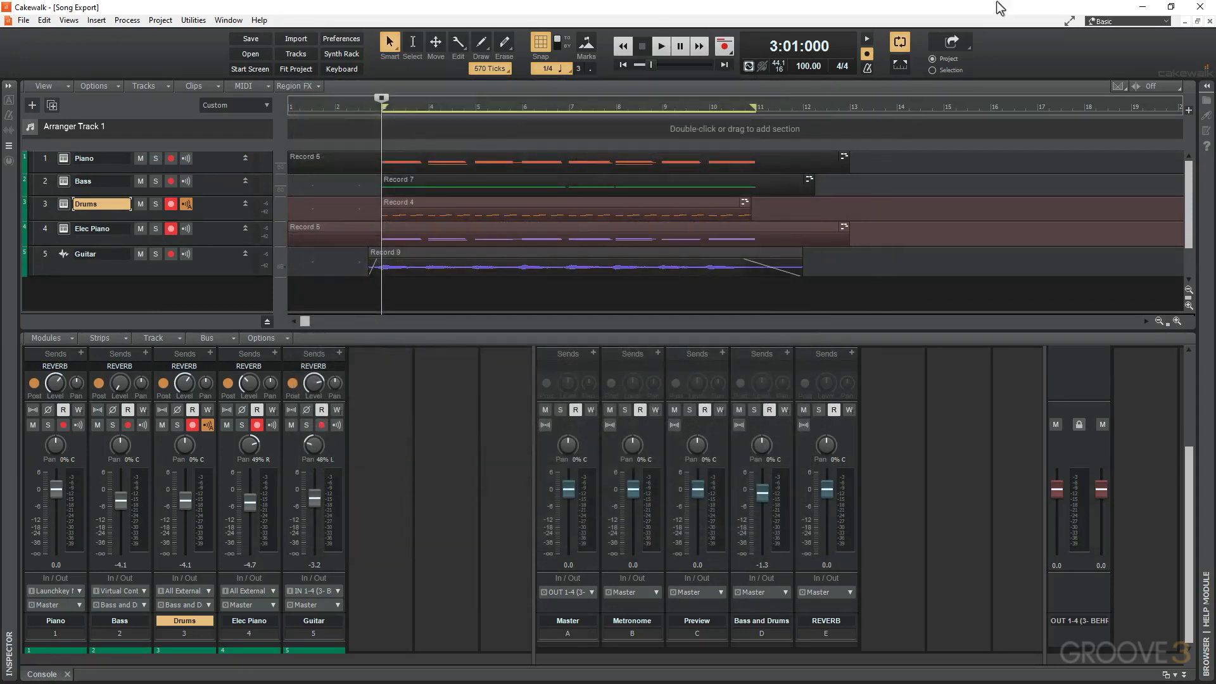
left_click(963, 37)
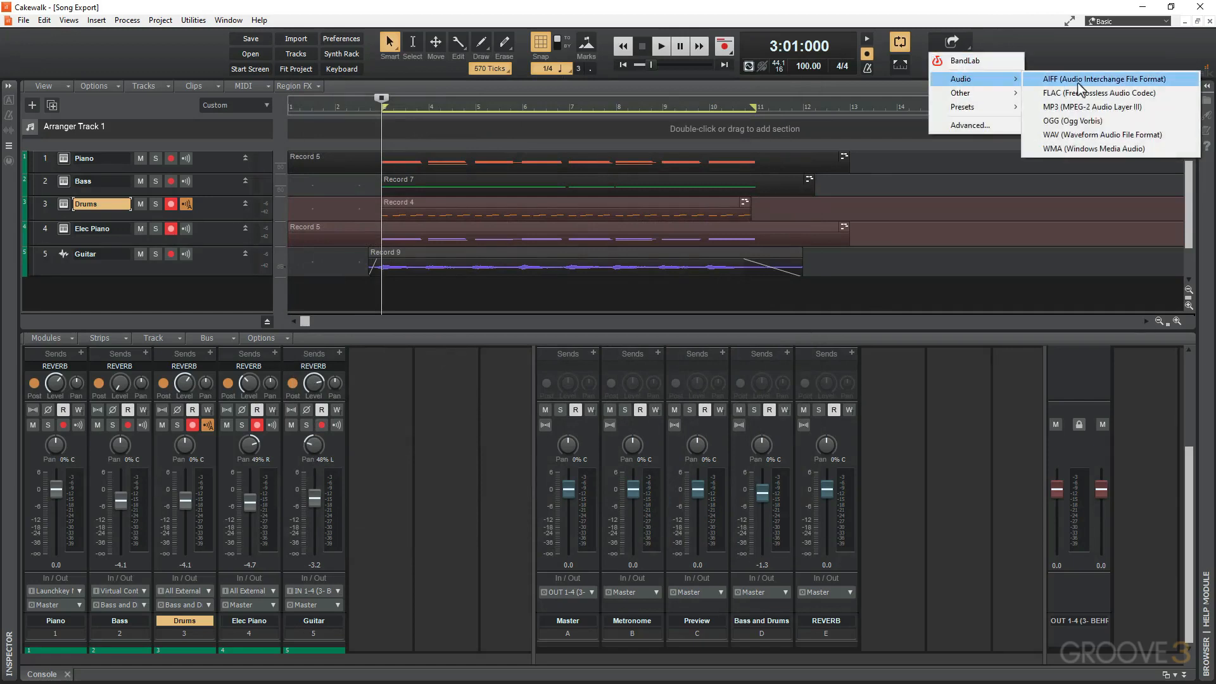
left_click(1079, 53)
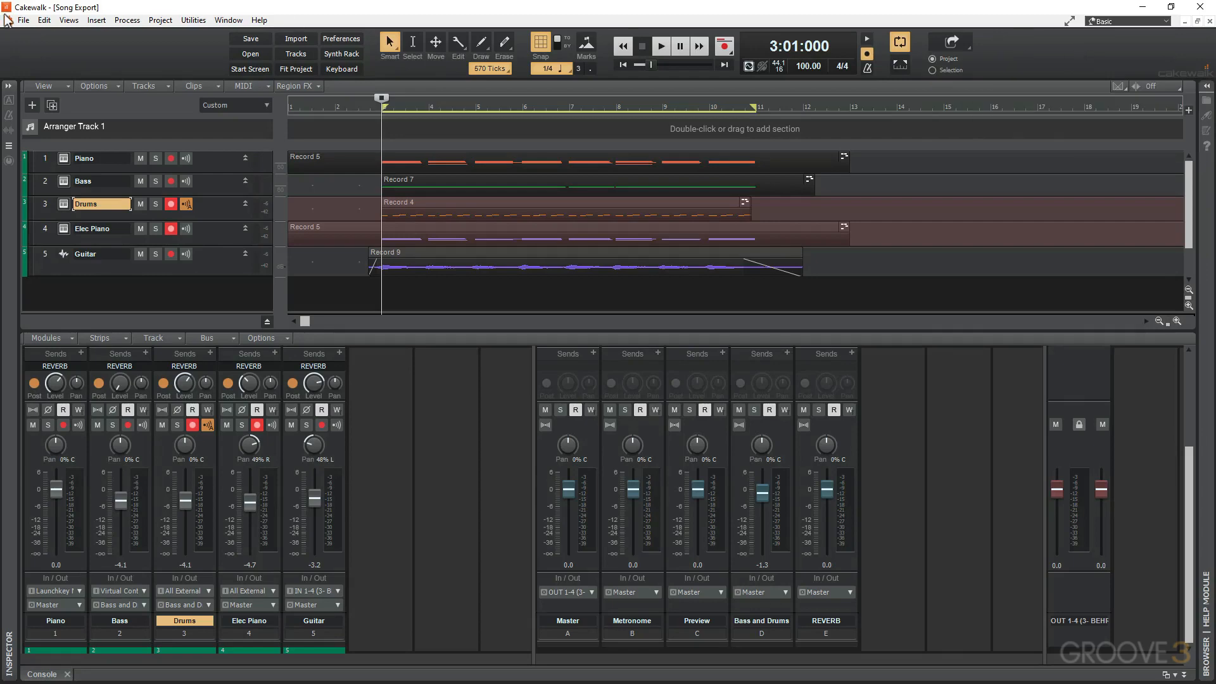
Open the project's audio export settings and view the available export presets without choosing one
left_click(24, 20)
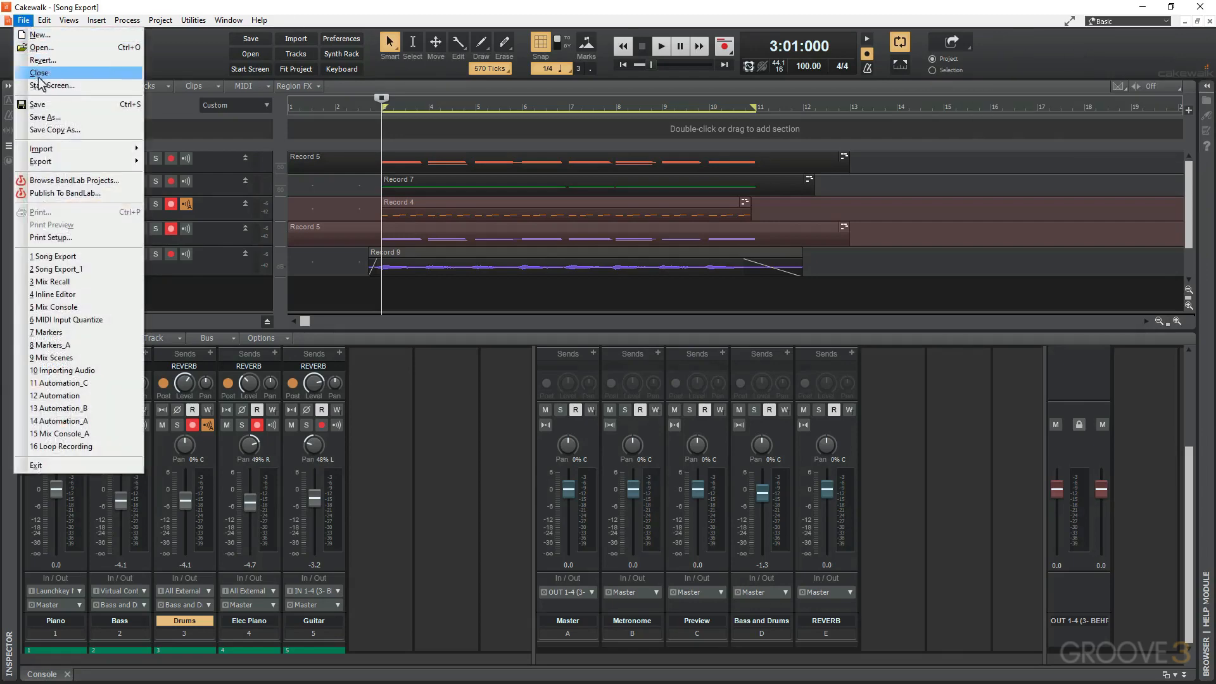
mouse_move(62, 161)
left_click(169, 160)
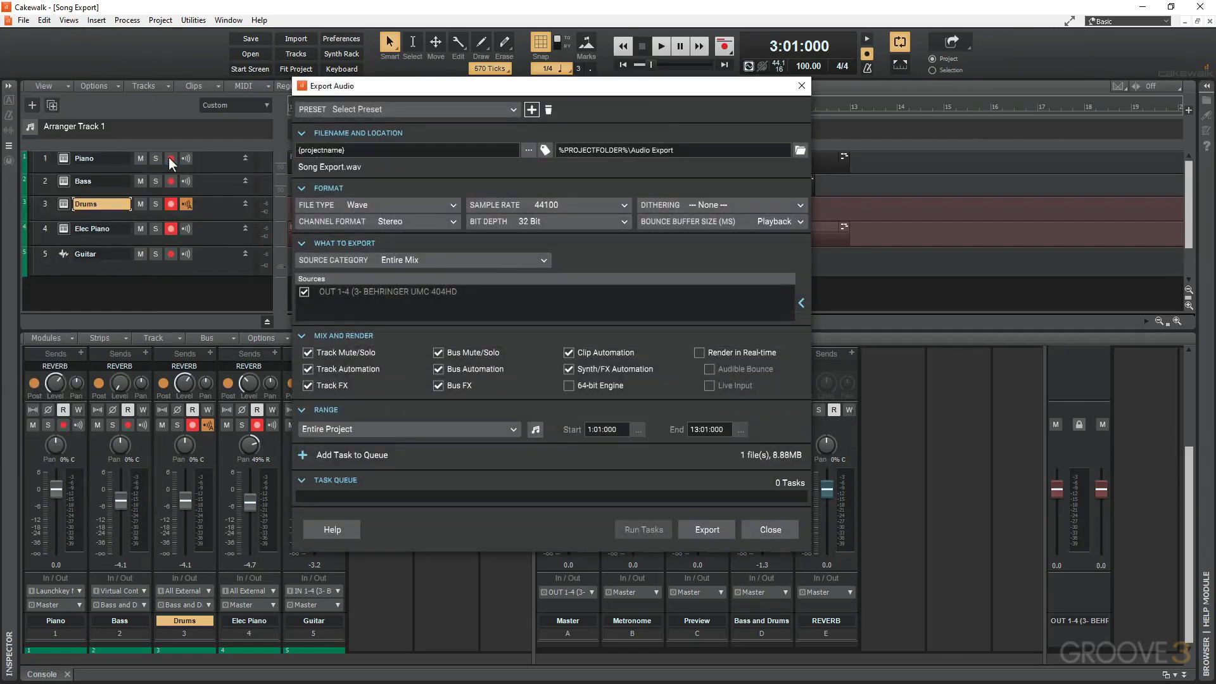
left_click(511, 108)
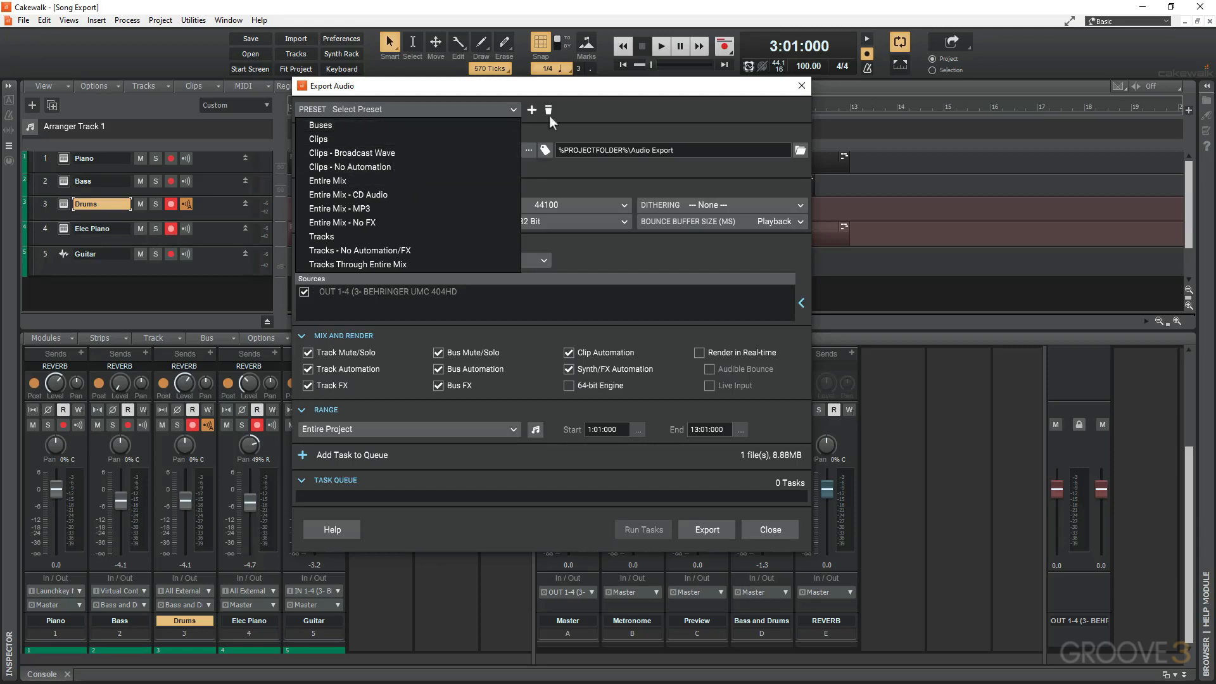
left_click(591, 107)
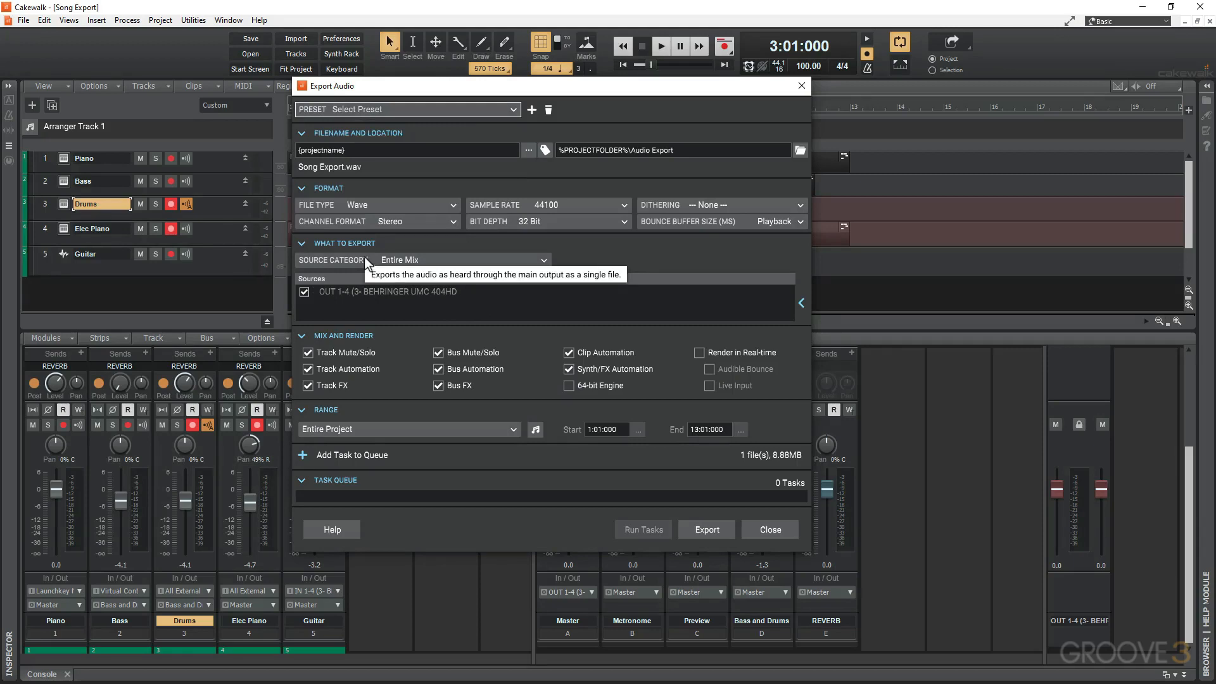
Collapse the Filename and Location, Format, What to Export, Mix and Render, and Range sections of the export settings
left_click(300, 133)
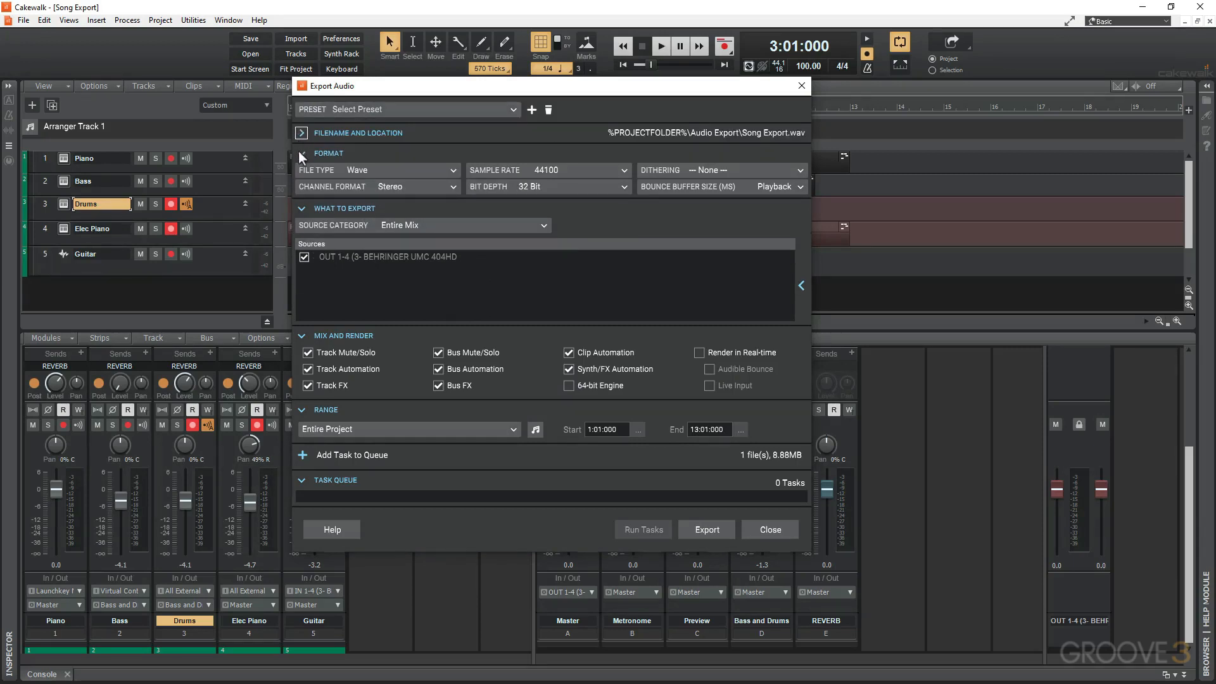
left_click(300, 154)
left_click(300, 174)
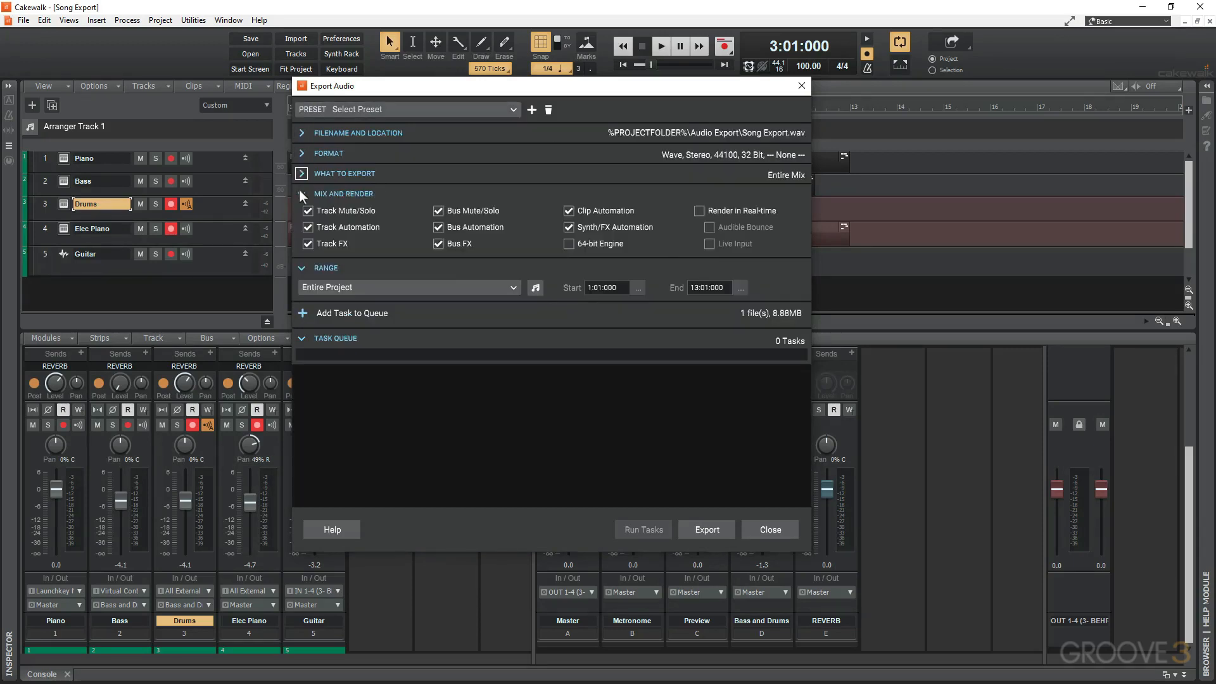
left_click(300, 193)
left_click(301, 214)
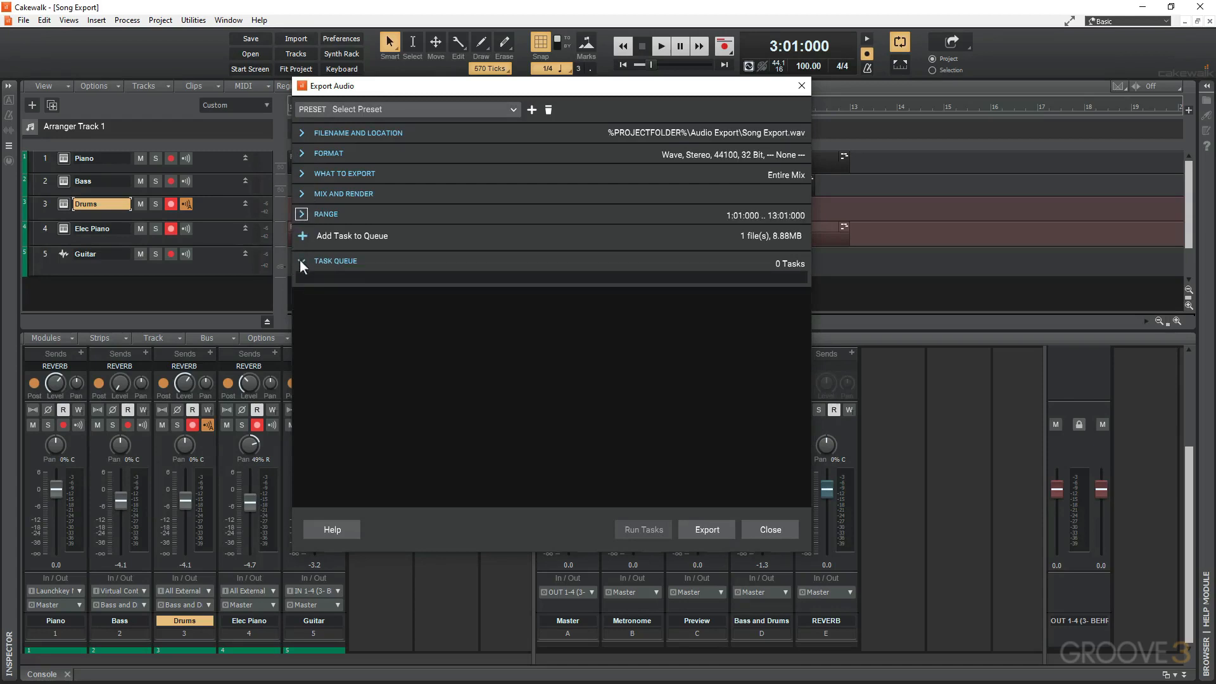
Expand Filename and Location and append an underscore and the project tempo token, making the file name {projectname}_{tempo}
left_click(301, 132)
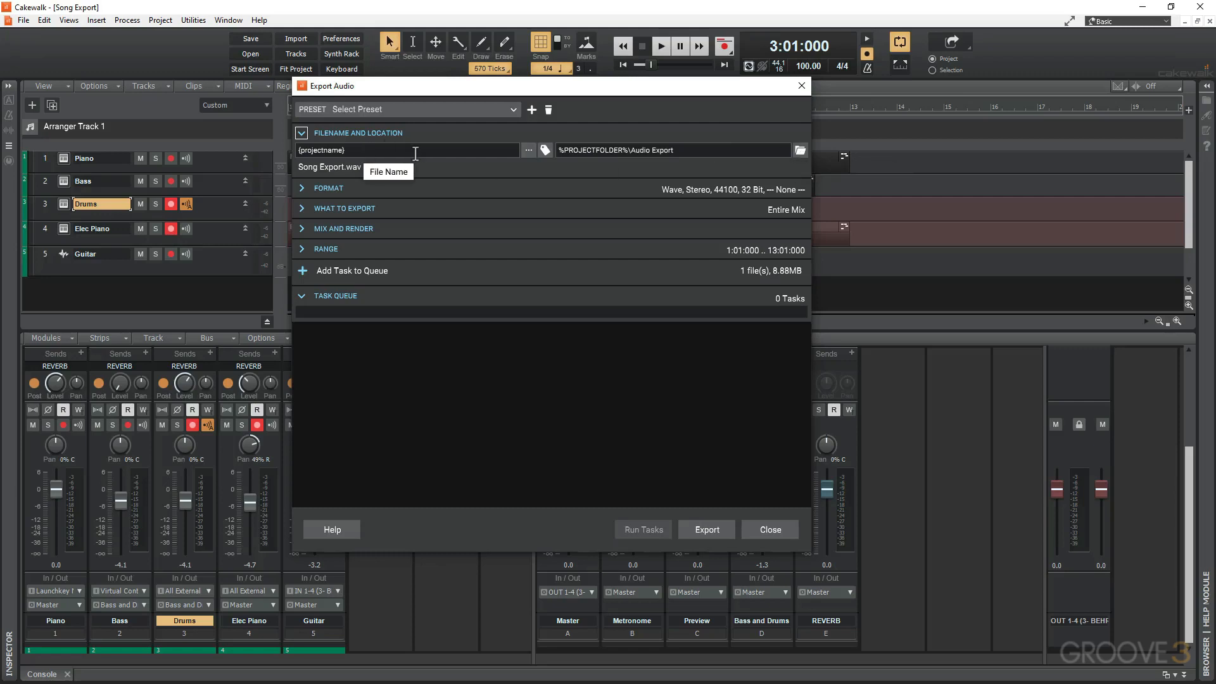
left_click(342, 153)
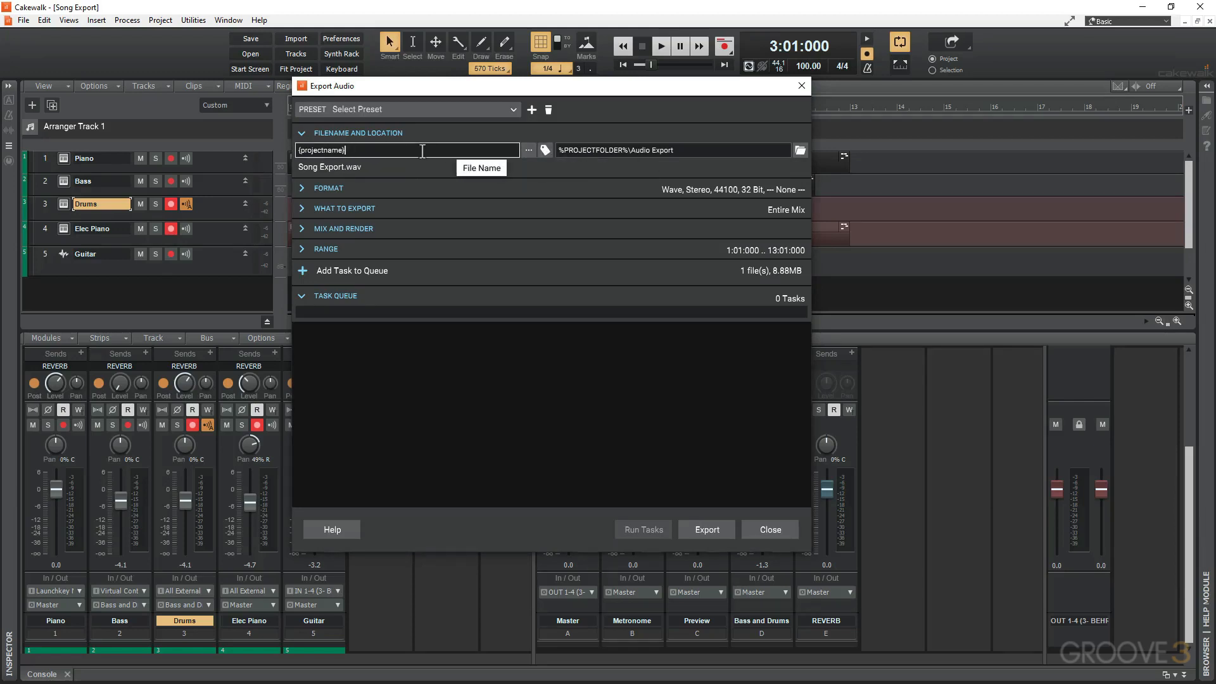
type("_")
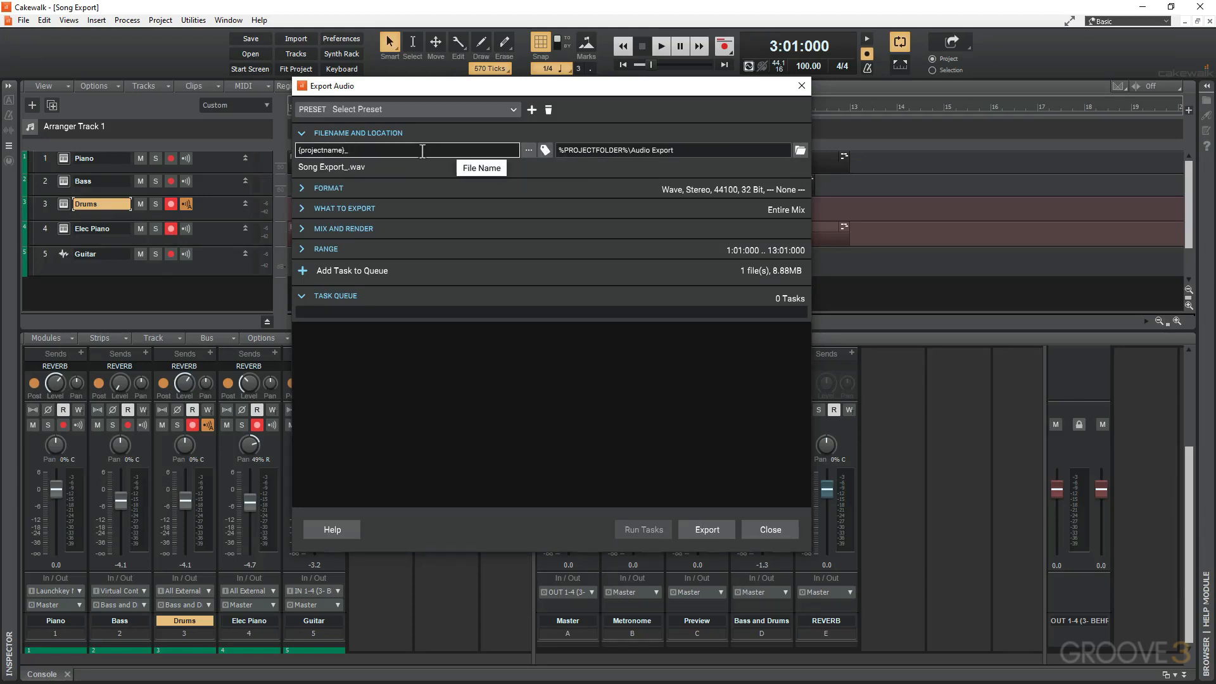
left_click(545, 149)
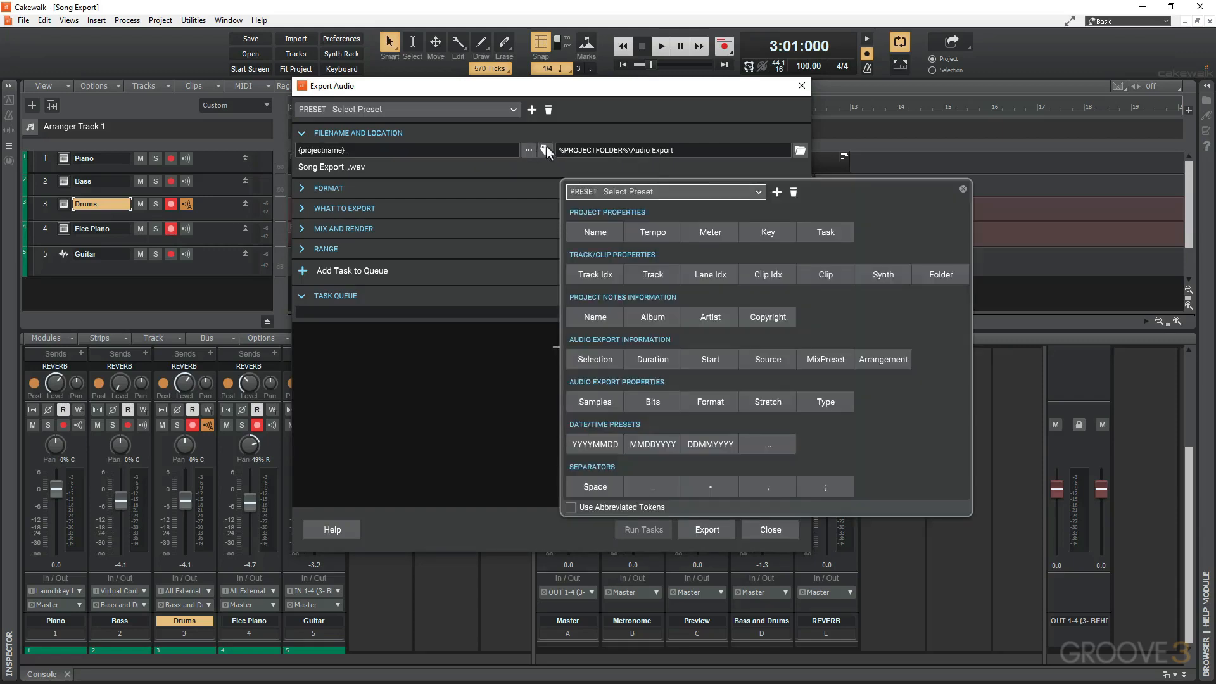
left_click(644, 232)
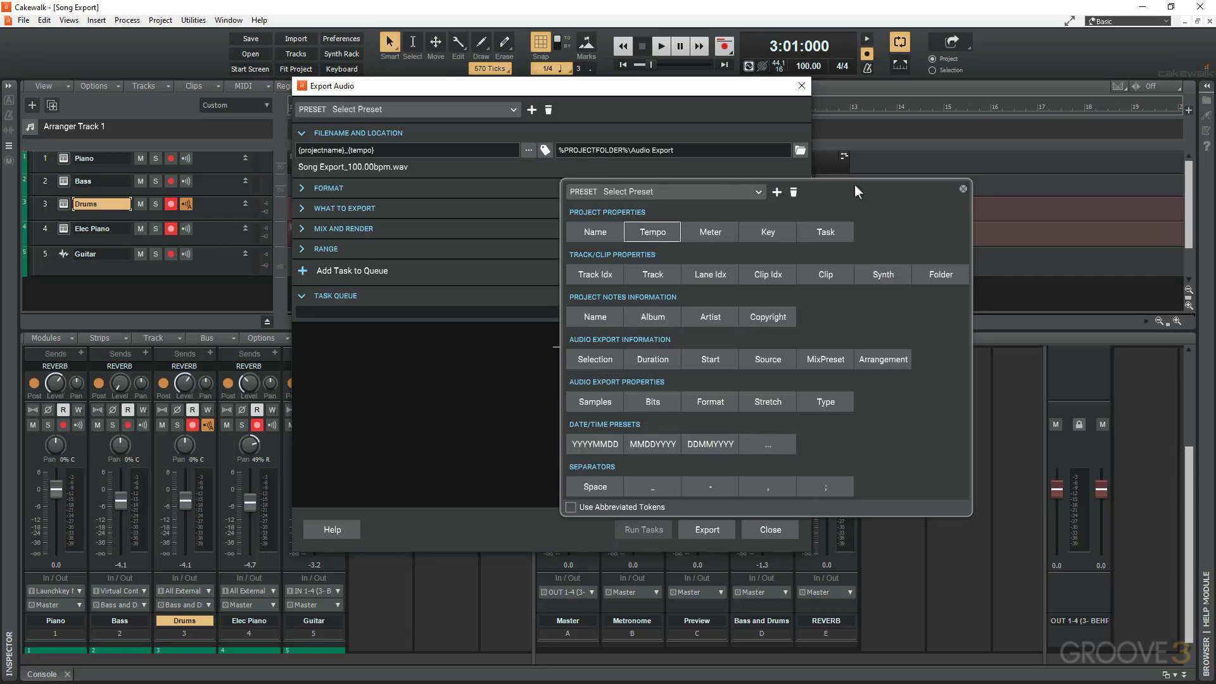
left_click(738, 163)
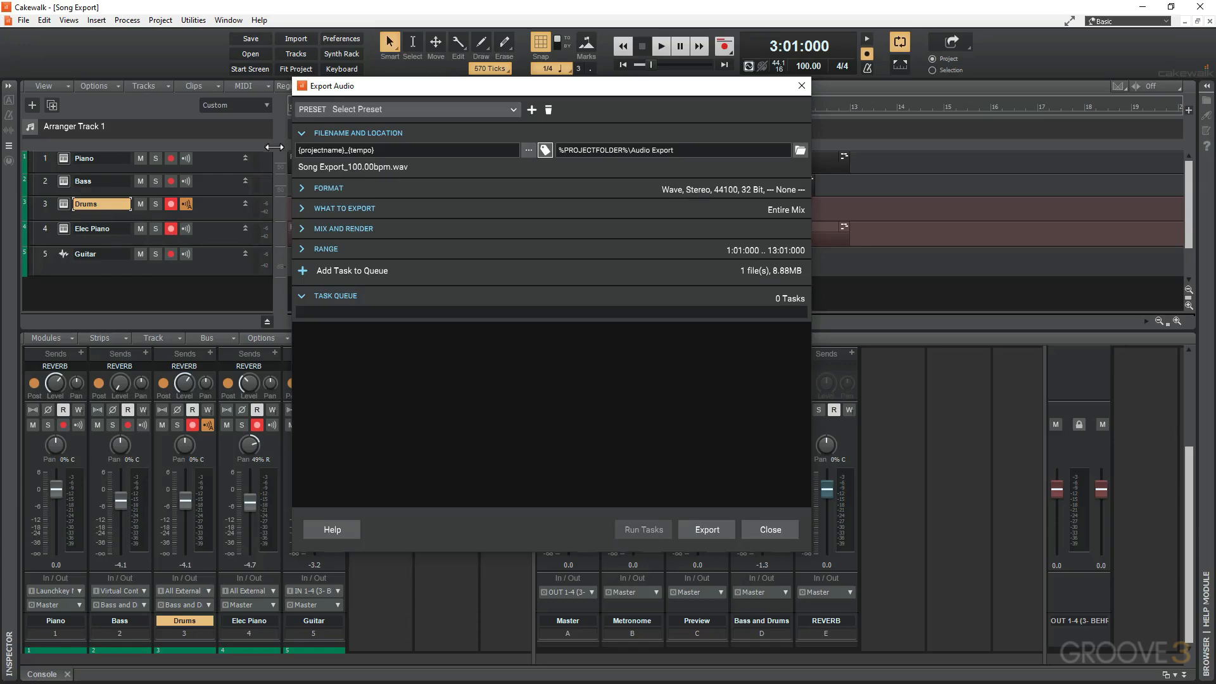
Expand the Format settings and view the file type, sample rate and channel format options, keeping Wave, 44100 and Stereo
left_click(301, 189)
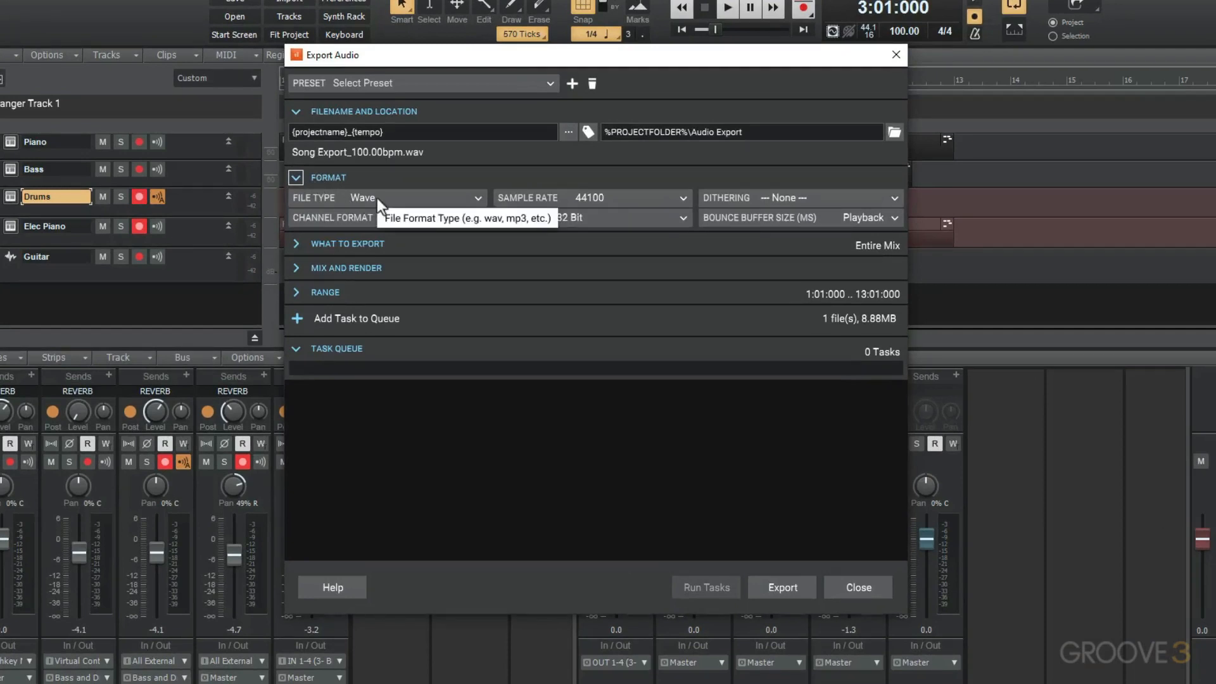
left_click(378, 198)
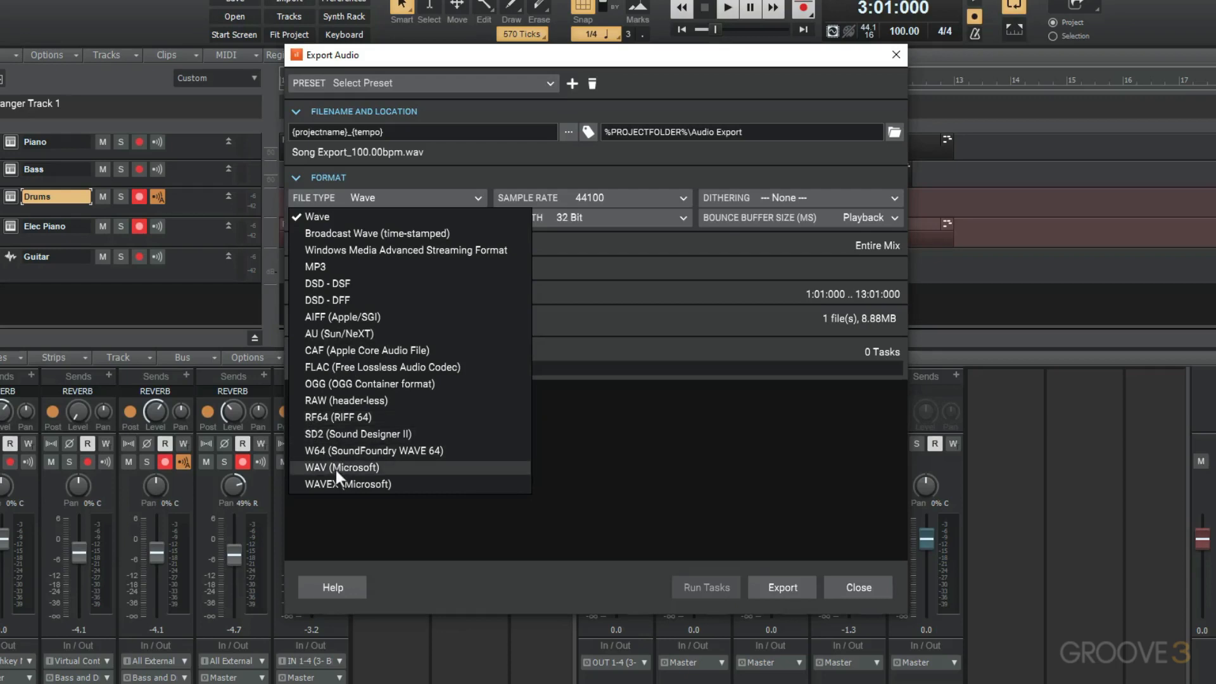
left_click(472, 150)
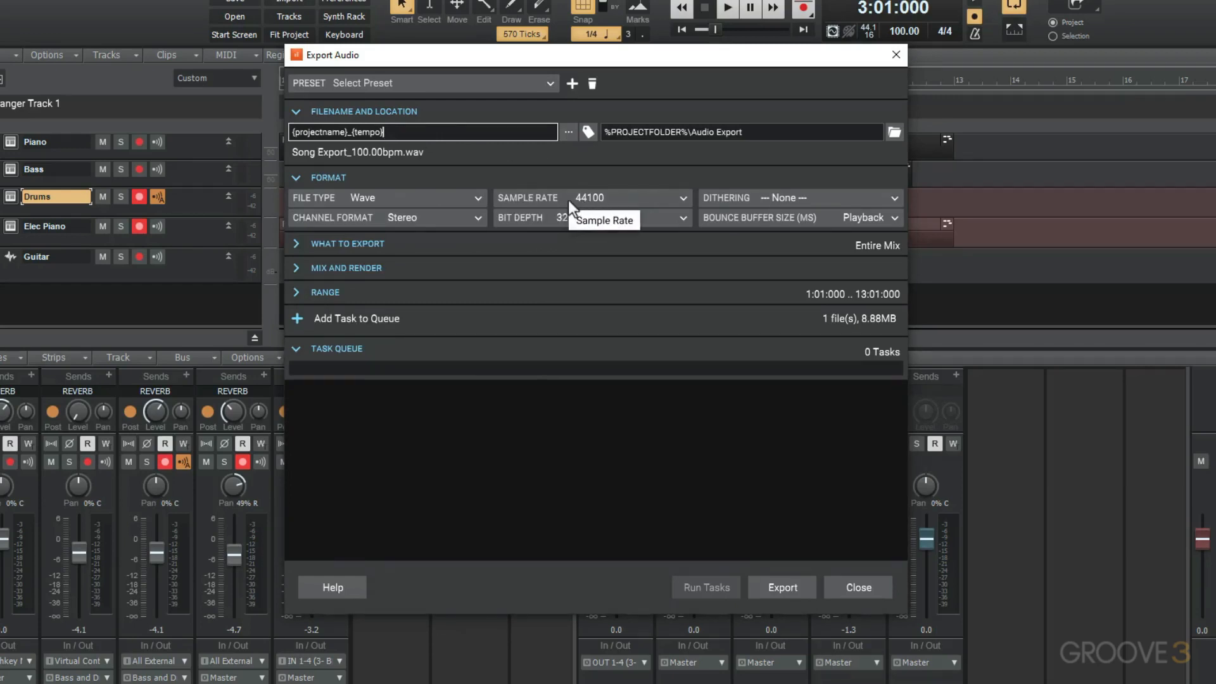
left_click(601, 198)
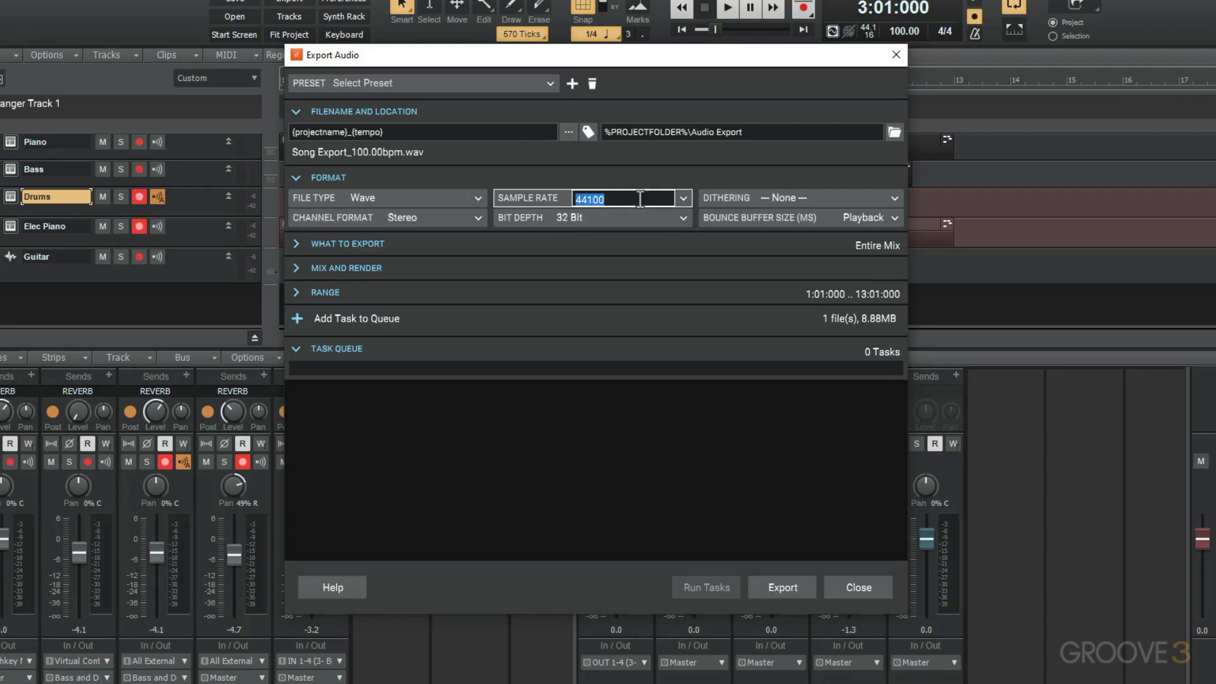
left_click(684, 198)
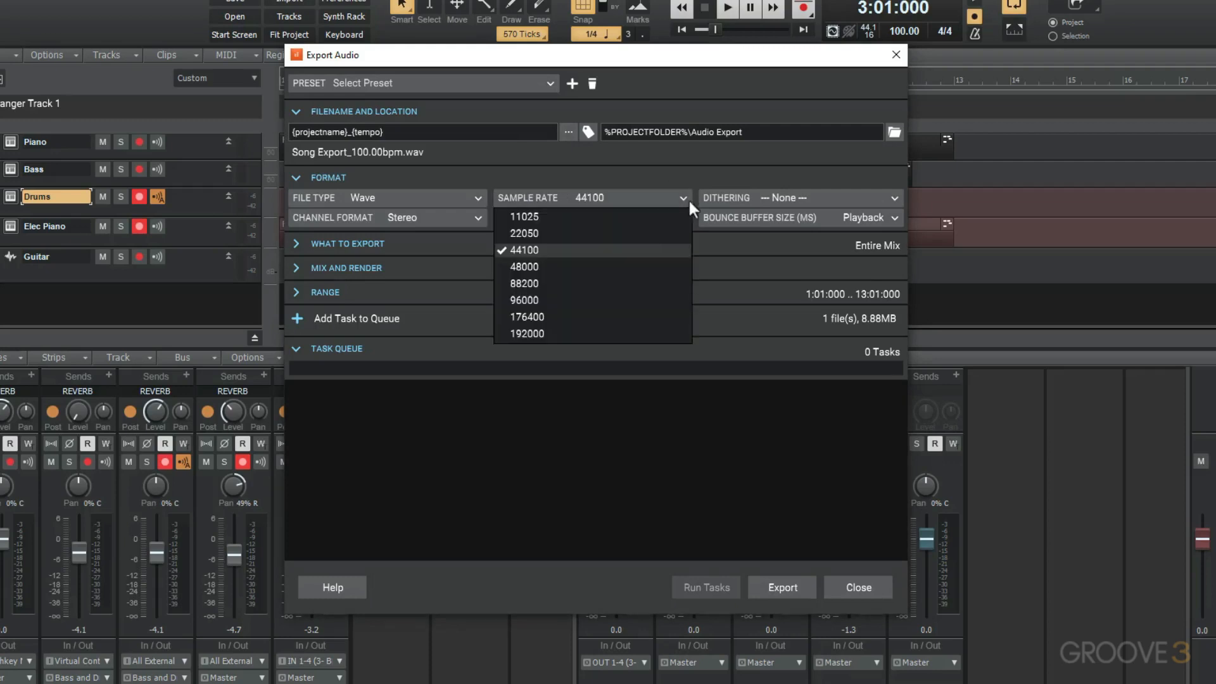
left_click(638, 167)
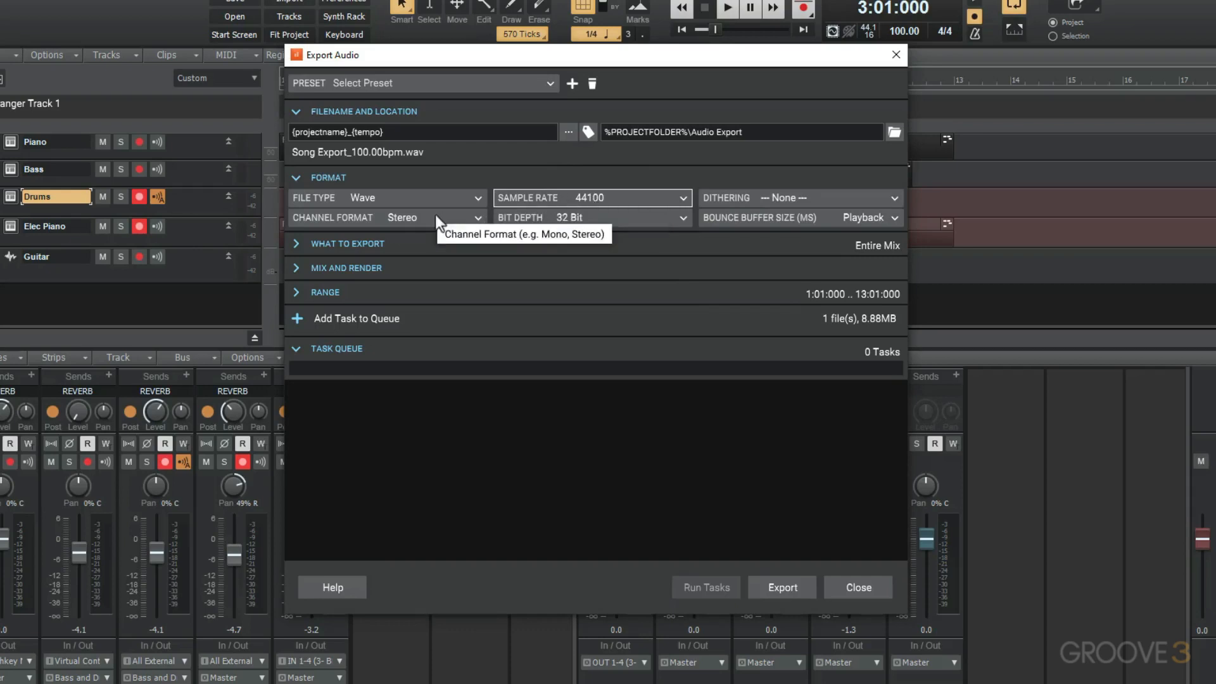
left_click(466, 221)
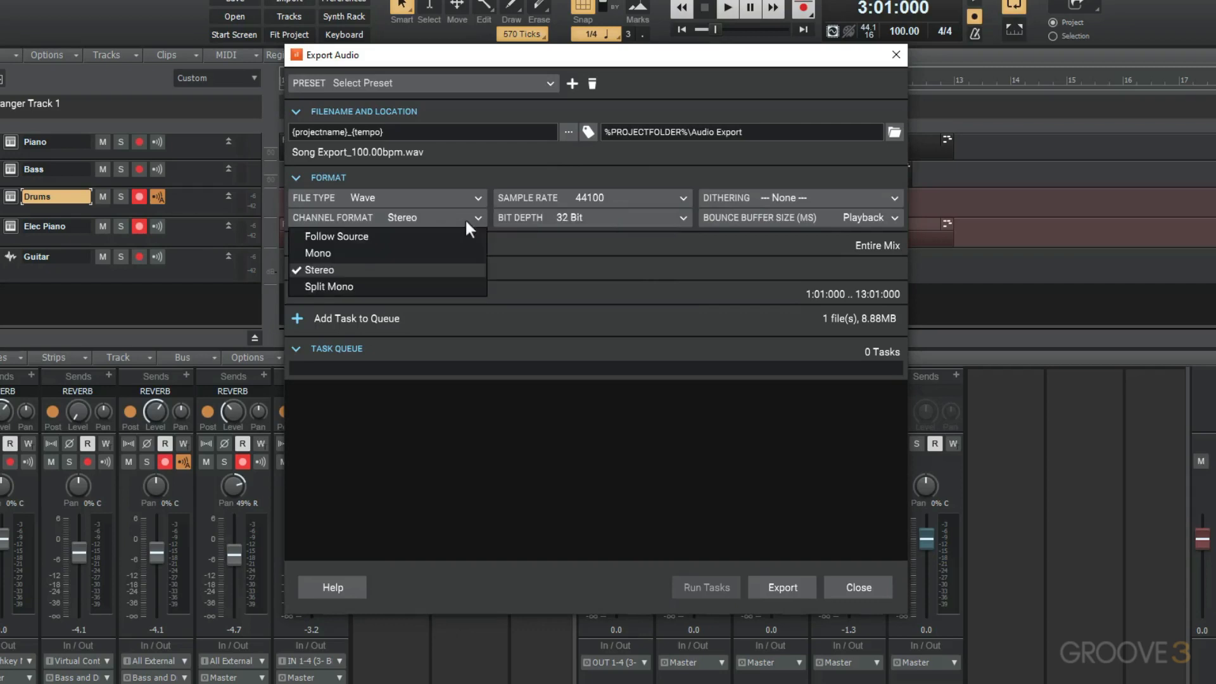
left_click(428, 273)
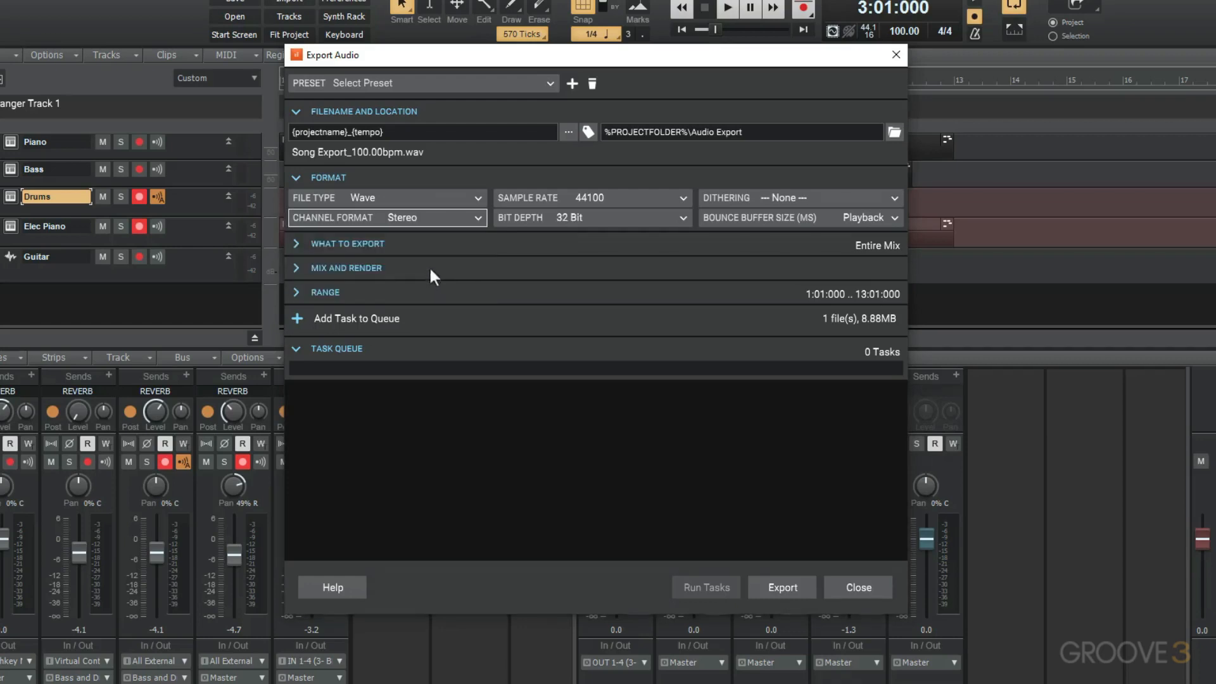
Set the export's bit depth to 16 Bit and its dithering to Pow-r 1
left_click(613, 219)
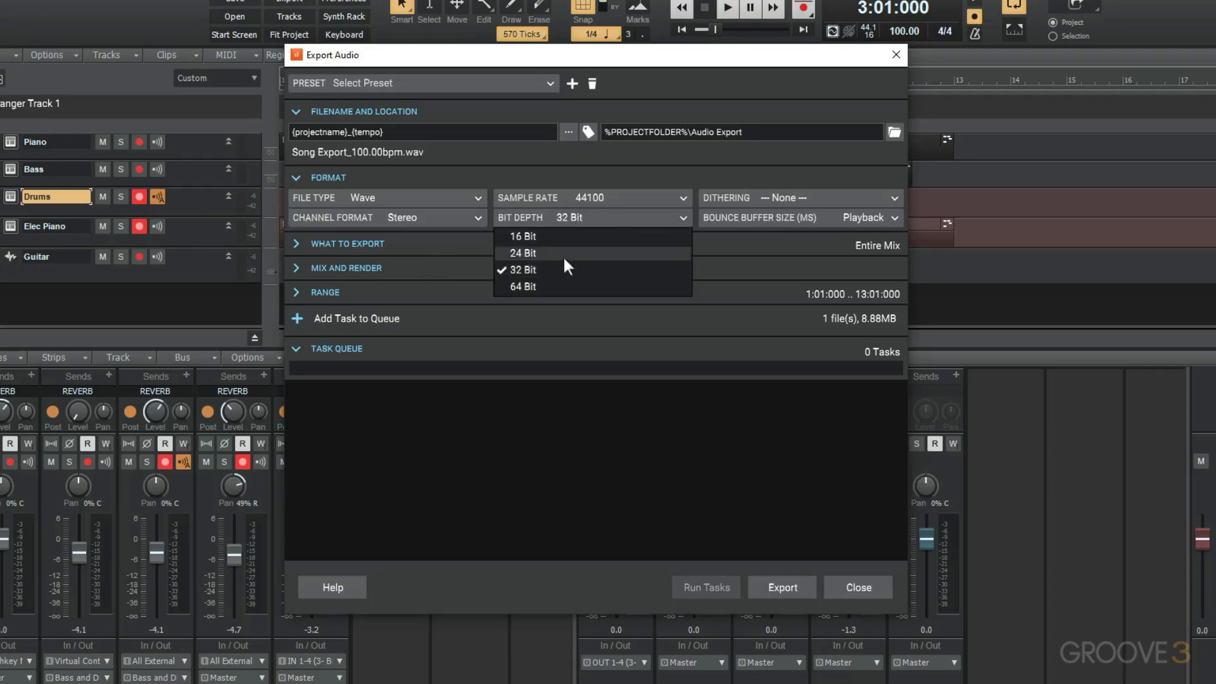
left_click(530, 237)
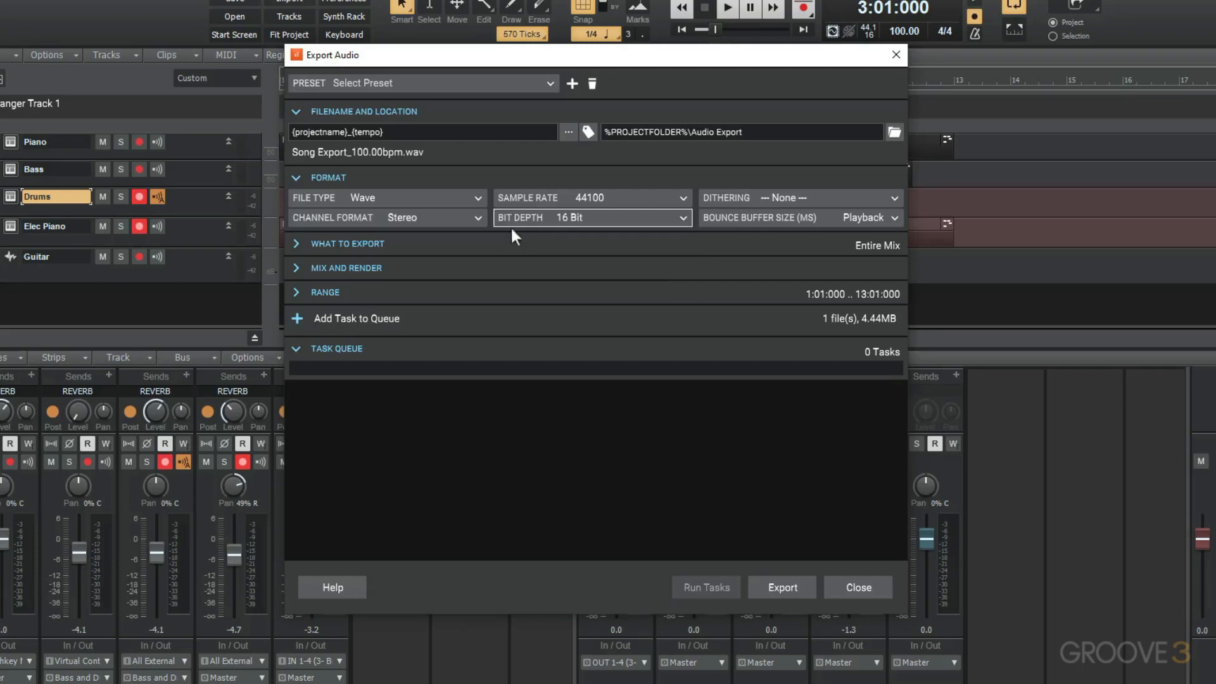
left_click(575, 216)
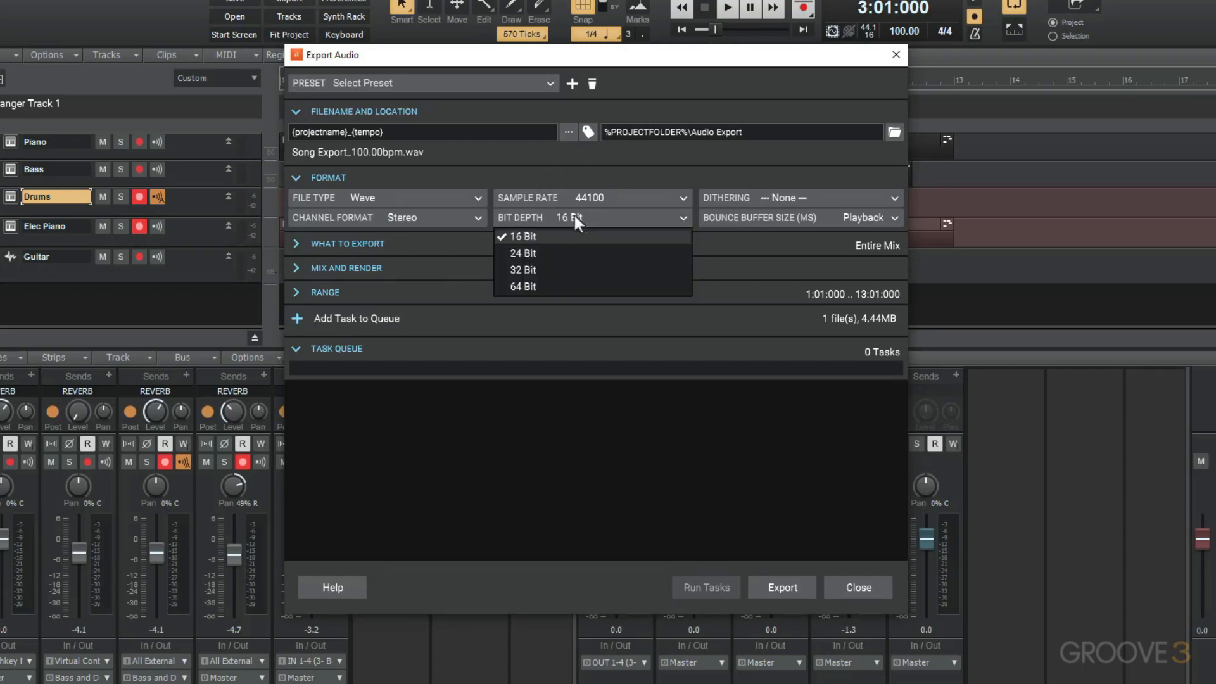
left_click(554, 182)
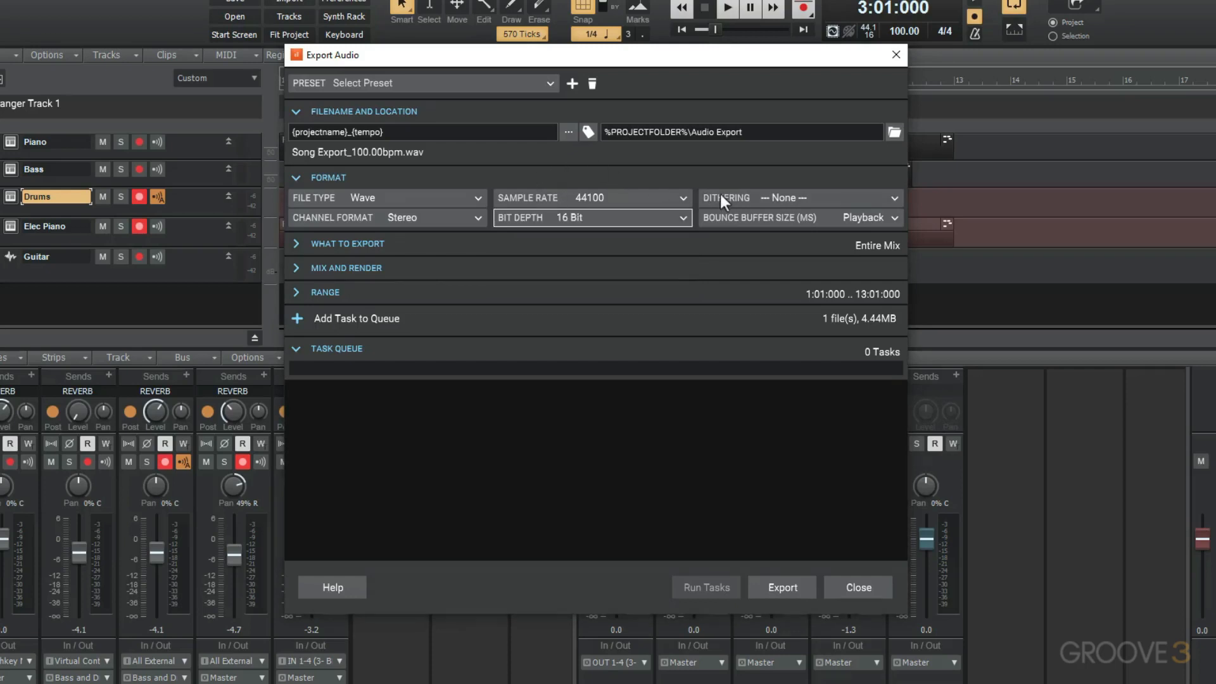
left_click(808, 195)
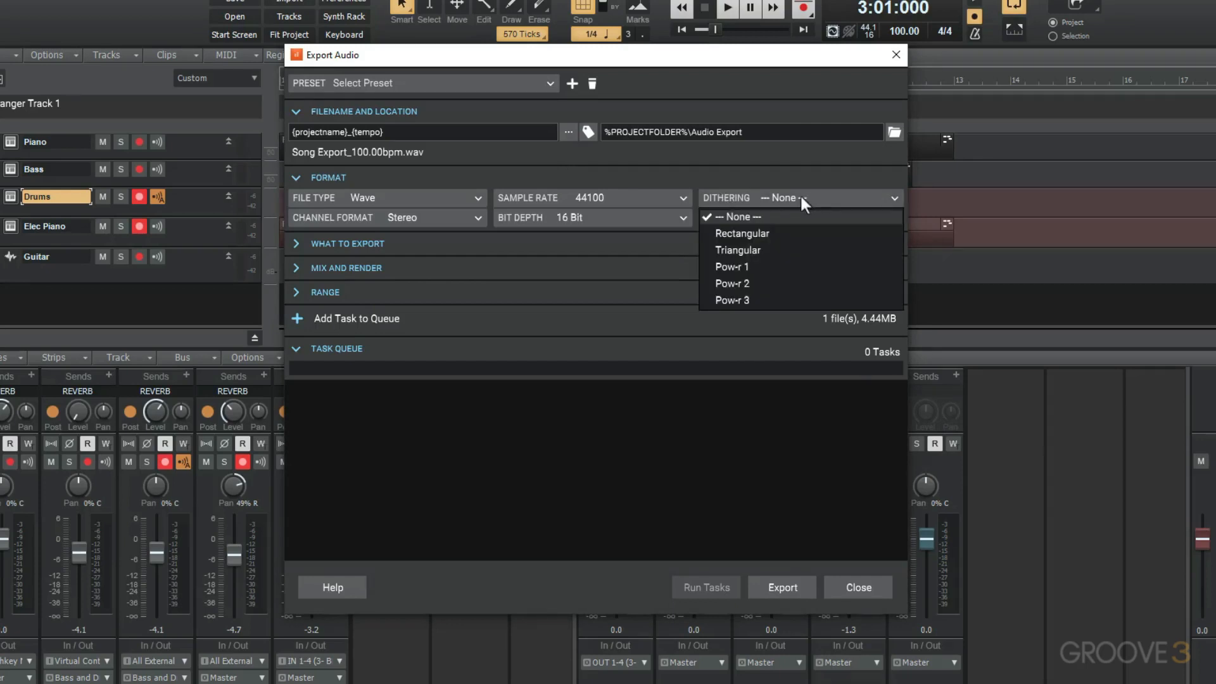
left_click(738, 269)
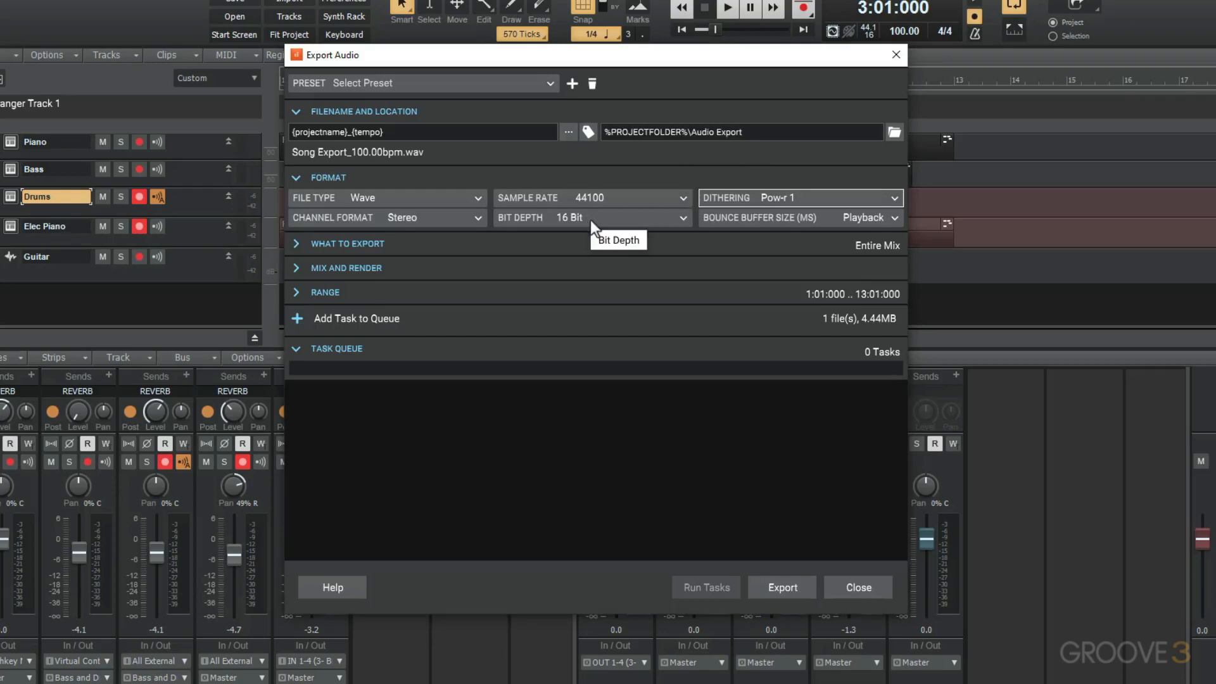
View the available bounce buffer sizes without changing the Playback Size setting, and collapse the Format section
left_click(791, 217)
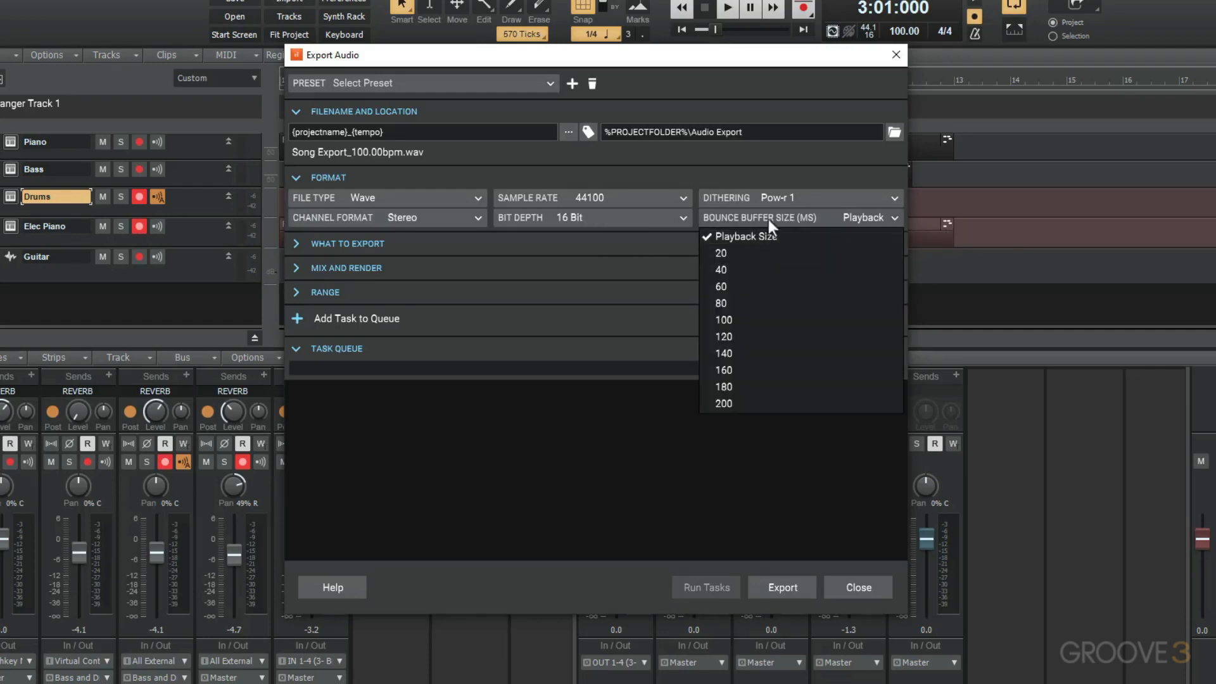
left_click(769, 219)
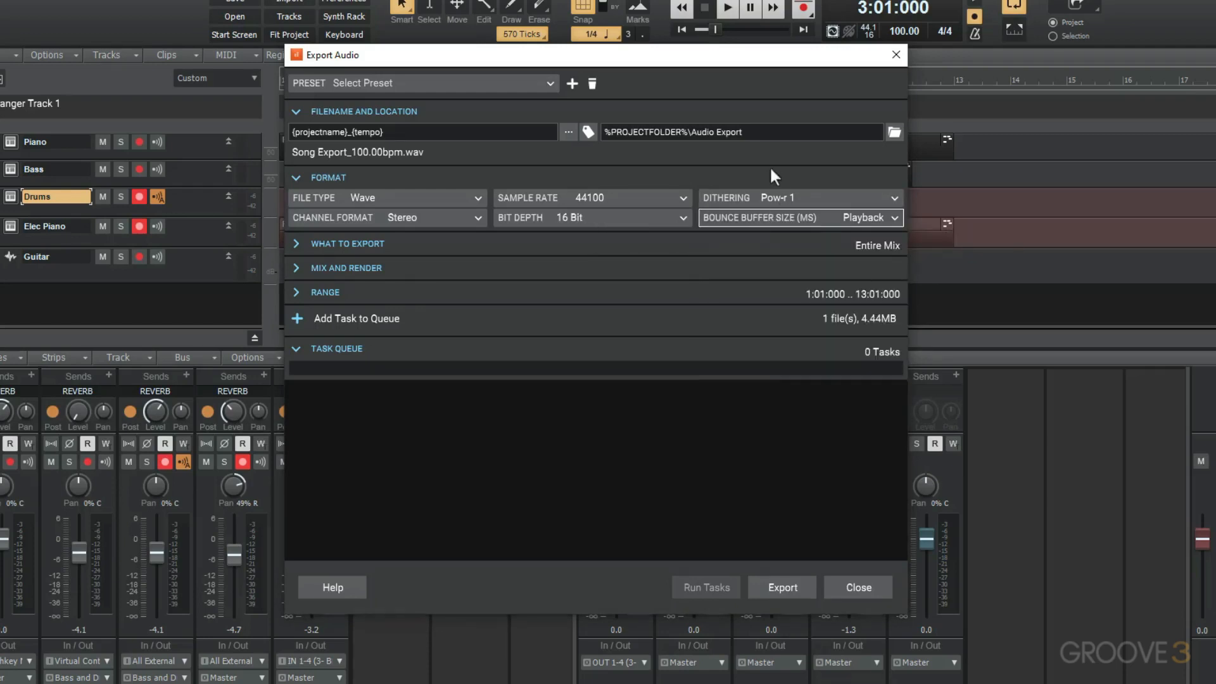
left_click(780, 216)
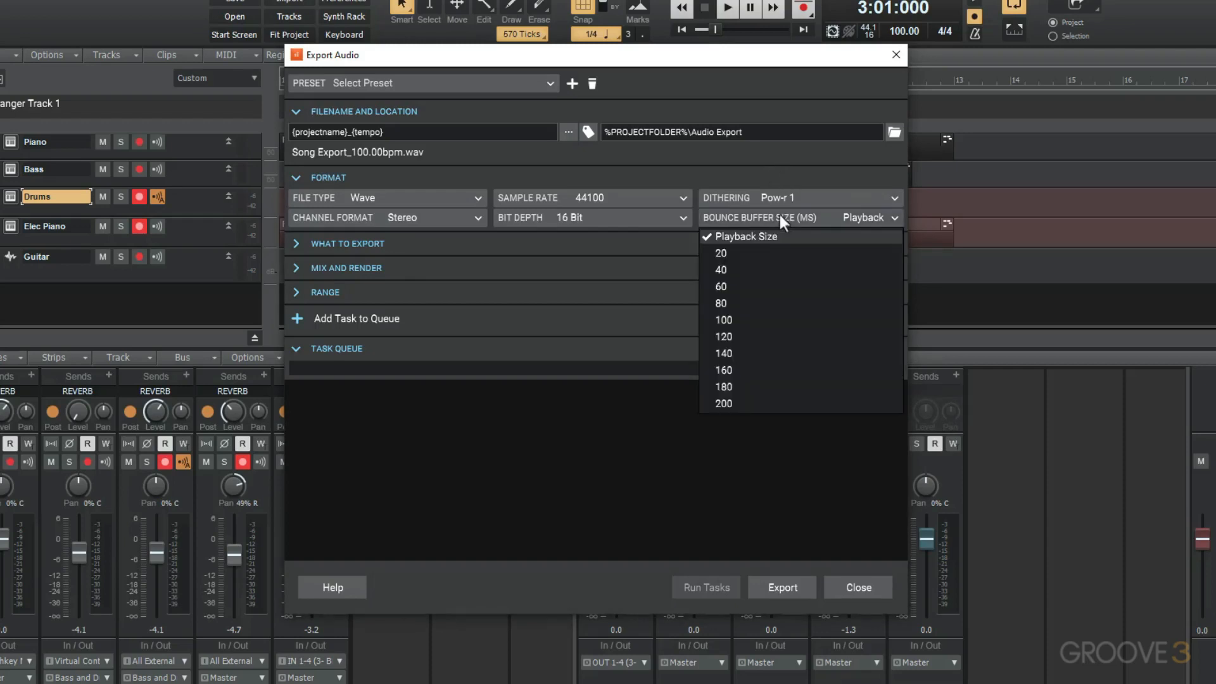
left_click(769, 159)
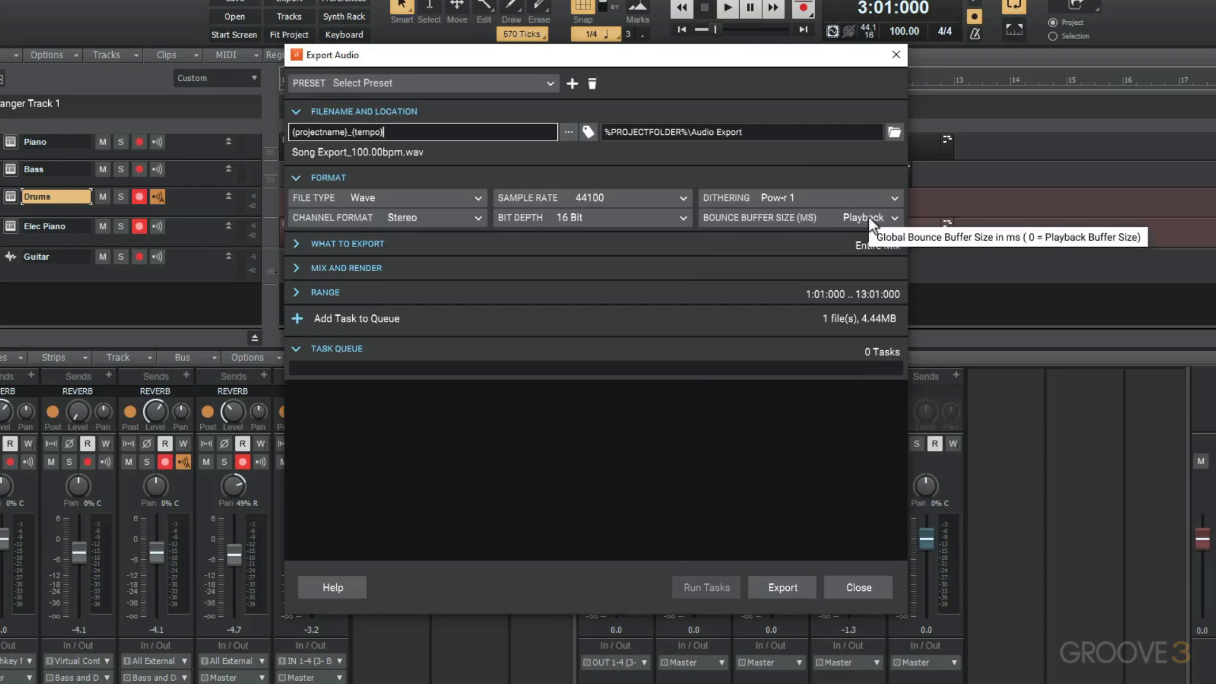
left_click(296, 178)
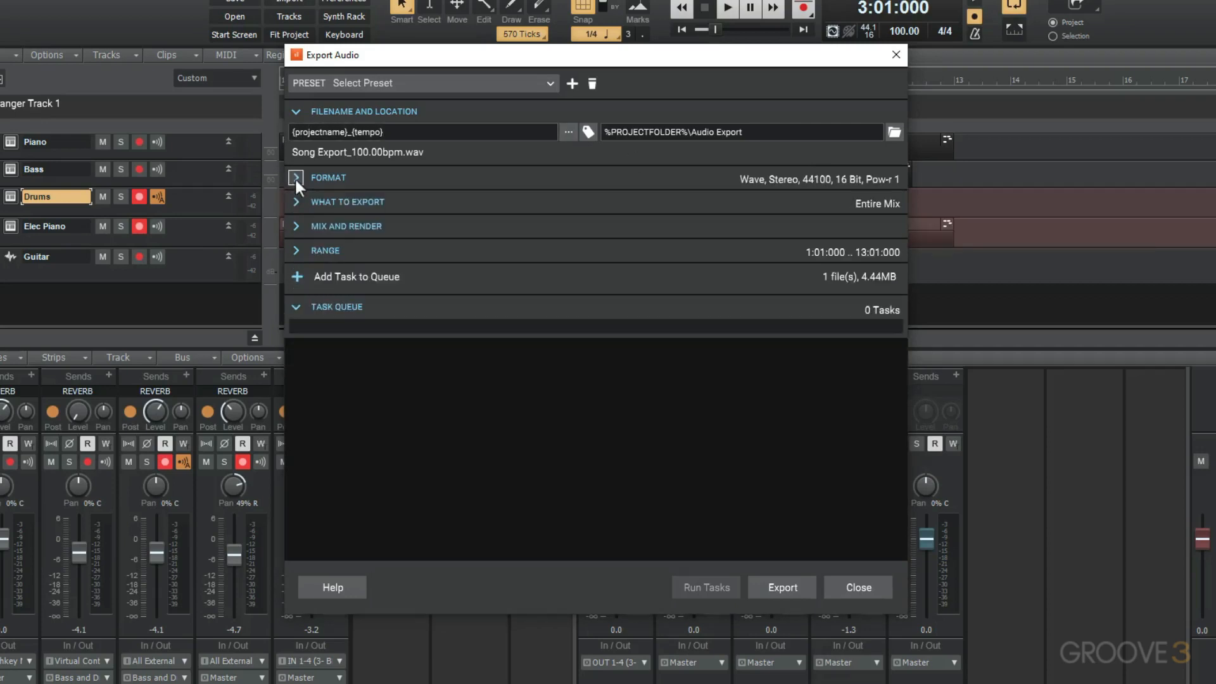
Expand What to Export, set the source category to Tracks, and exclude the Drums track from the sources
left_click(295, 203)
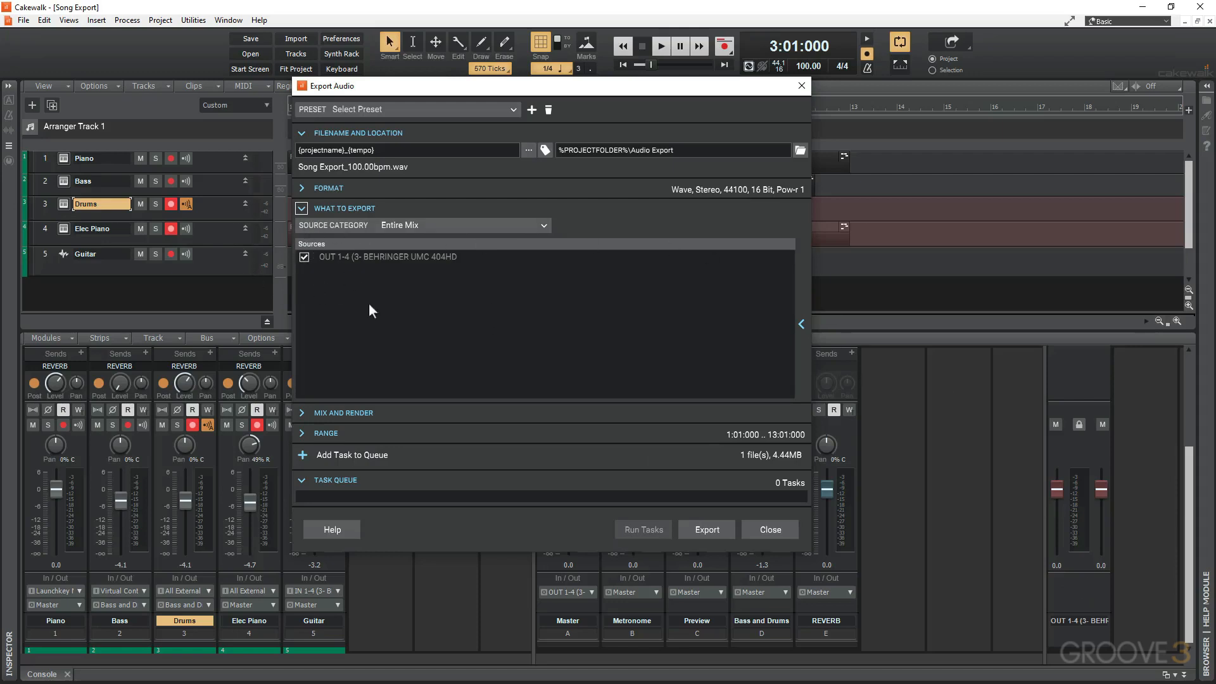
left_click(413, 226)
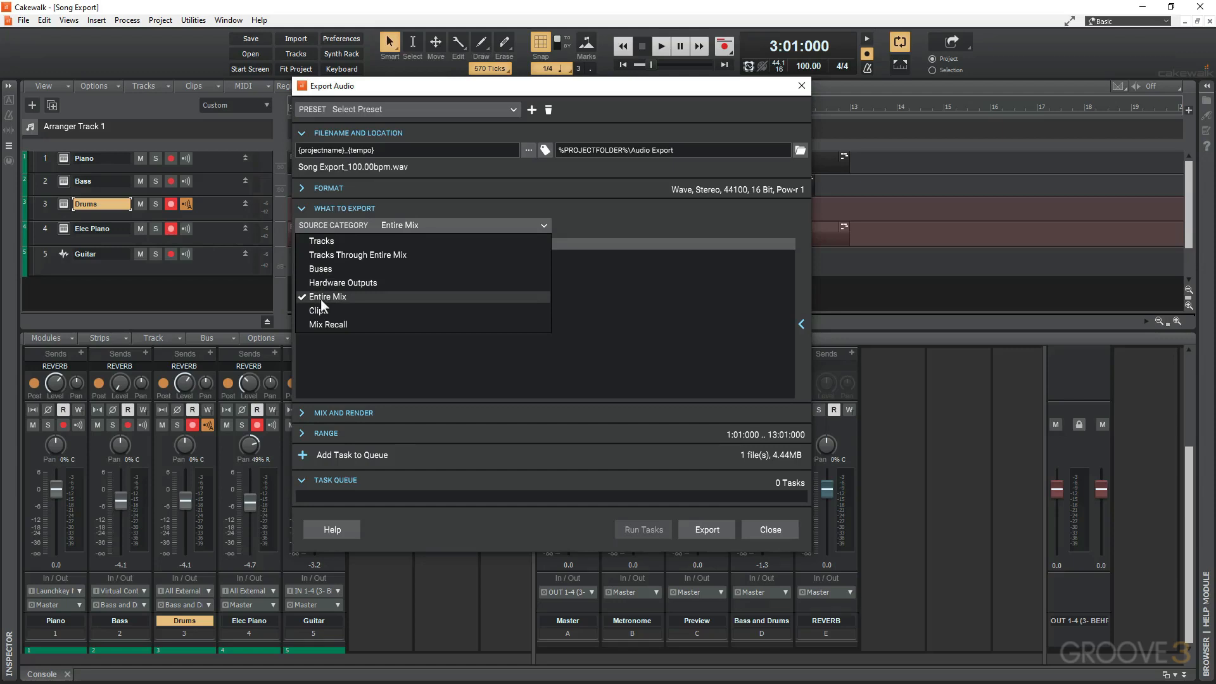
left_click(330, 245)
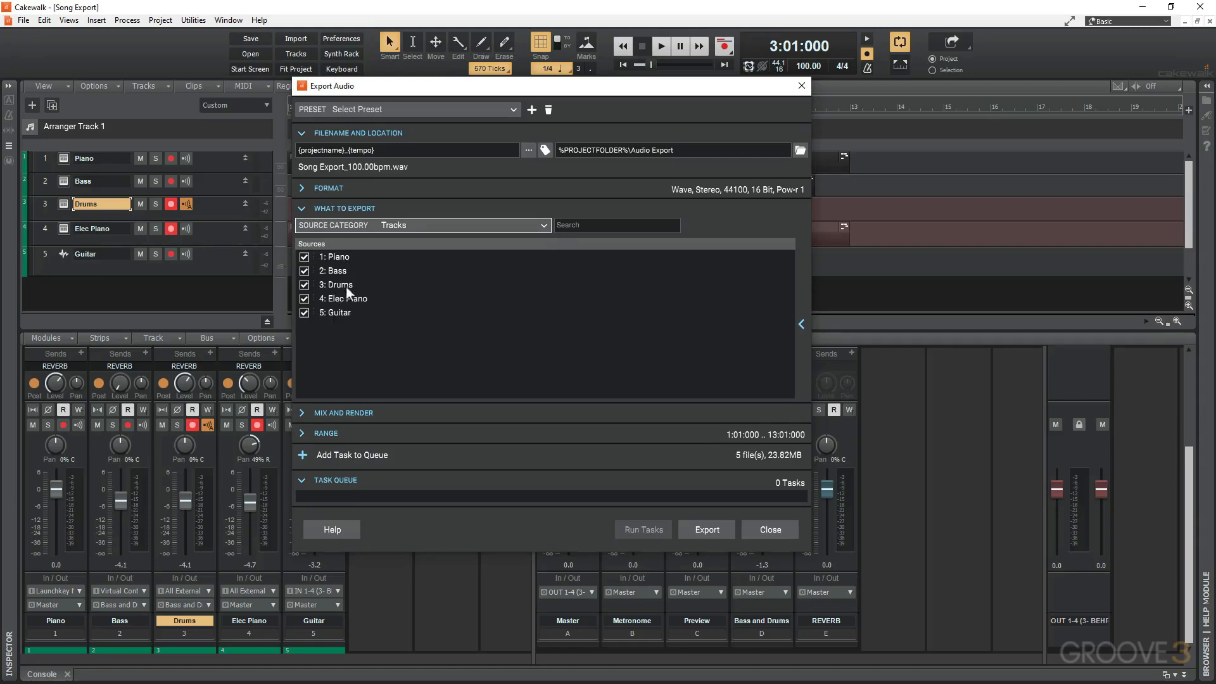
left_click(305, 285)
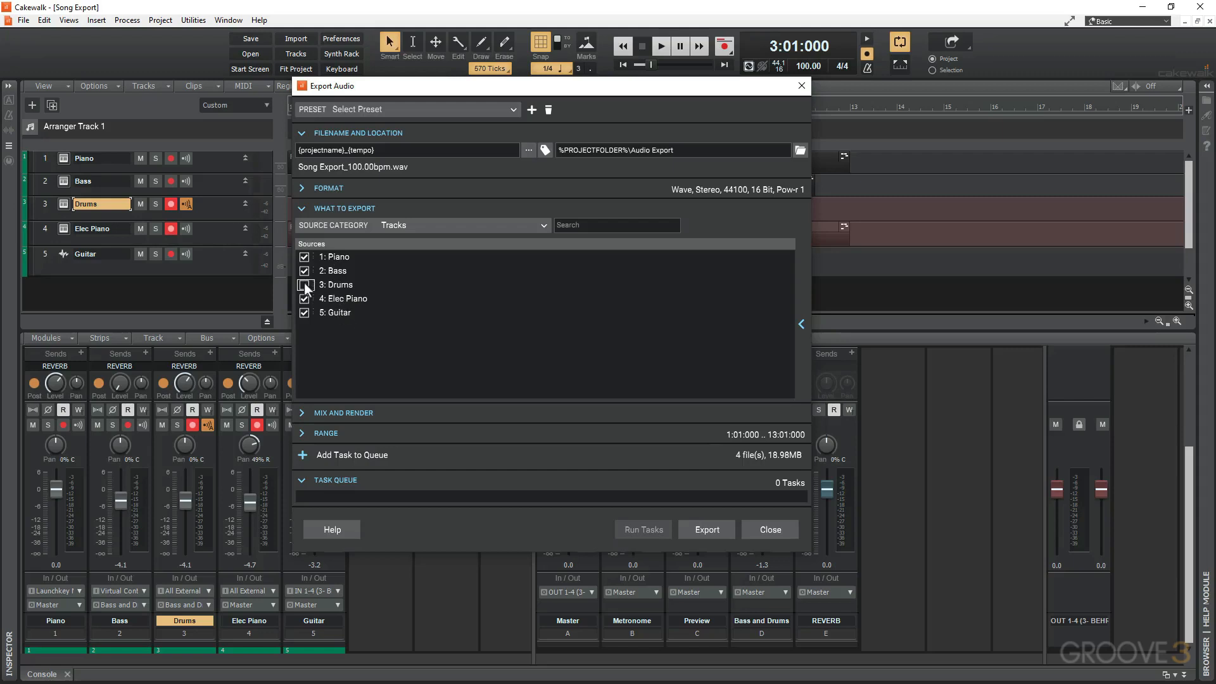
Show and hide the list of tracks and buses in the project, and set the source category to Buses
left_click(802, 324)
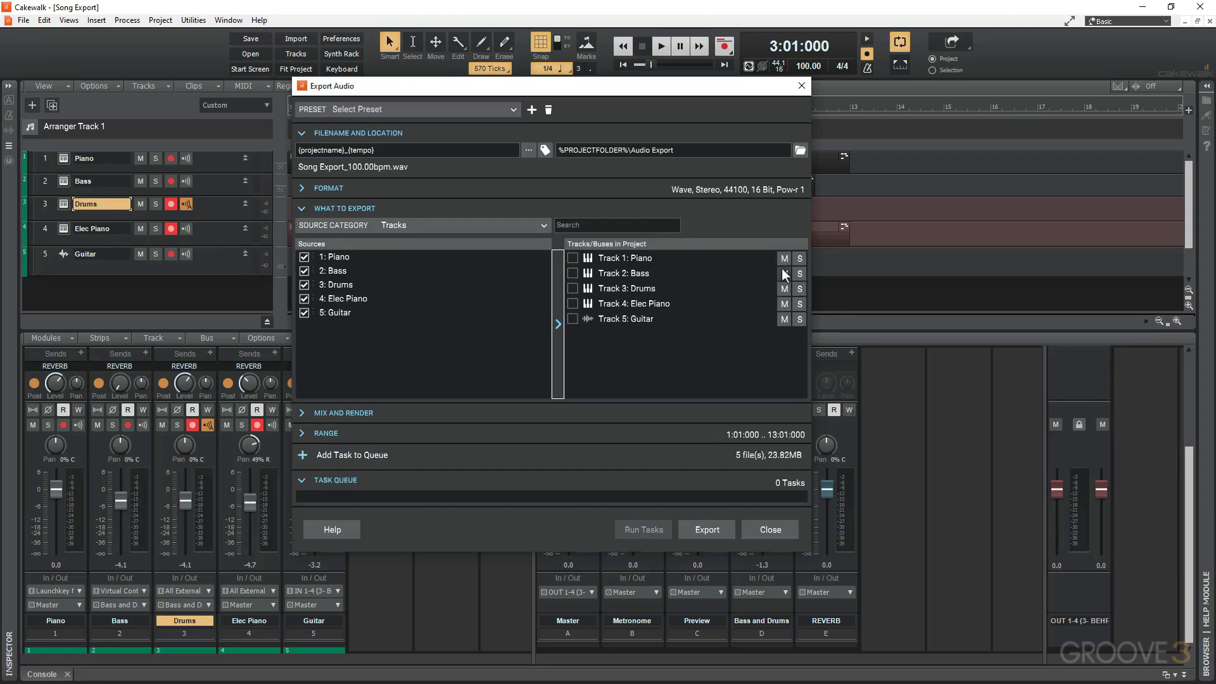
left_click(558, 324)
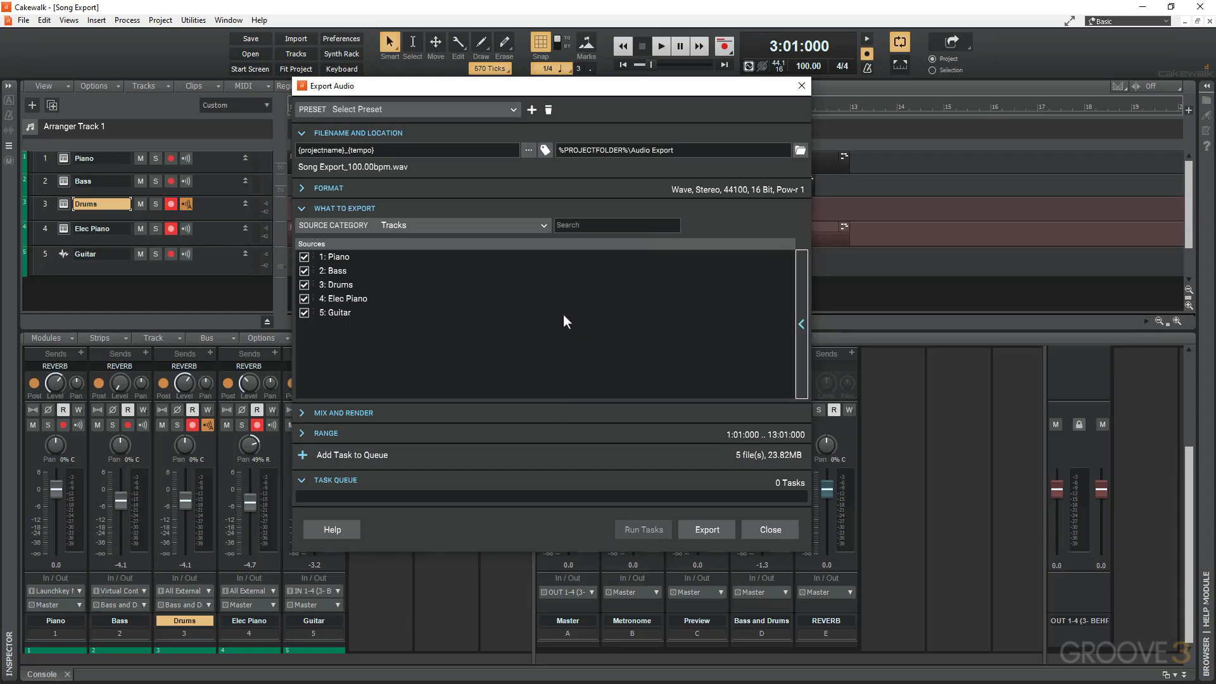
left_click(427, 223)
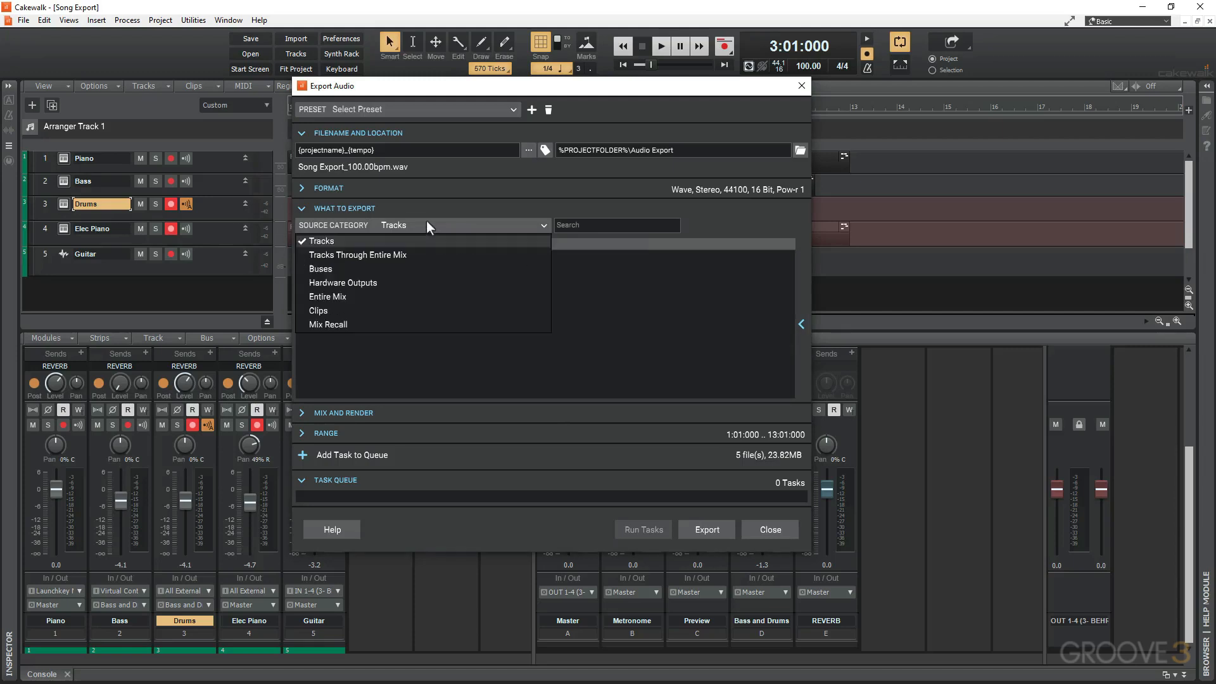
left_click(369, 270)
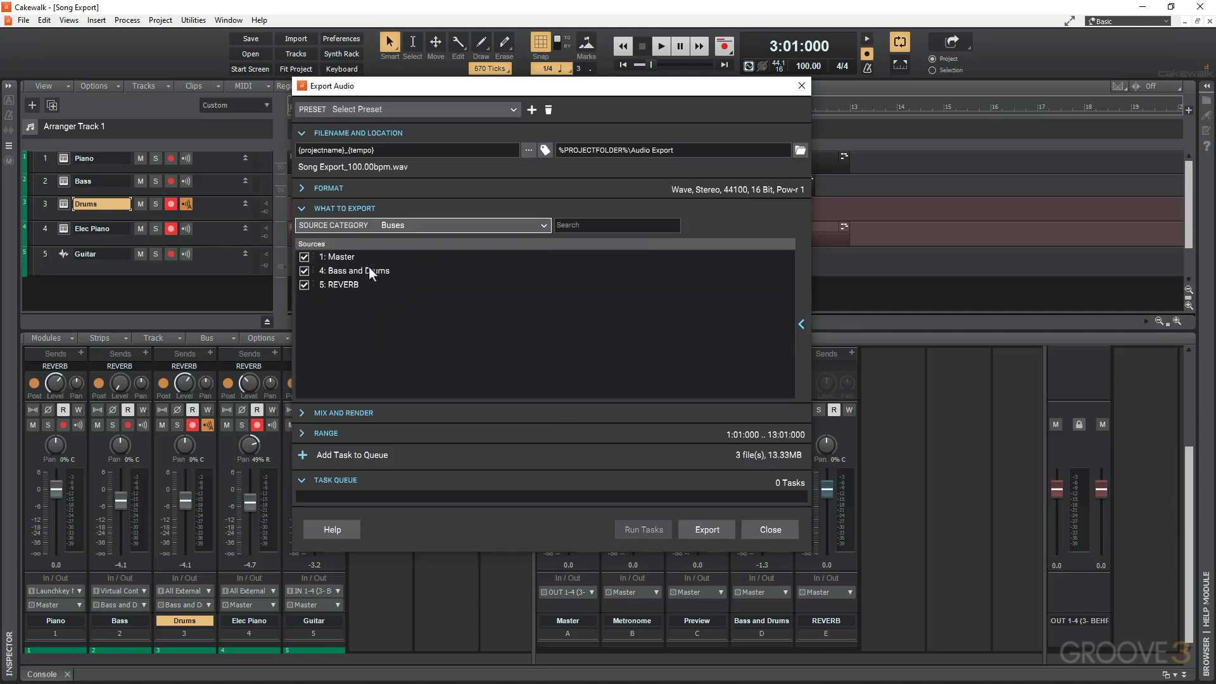
Set the source category to Mix Recall and try different mix selections, ending with only Mix 1 and Mix 2 included
left_click(423, 223)
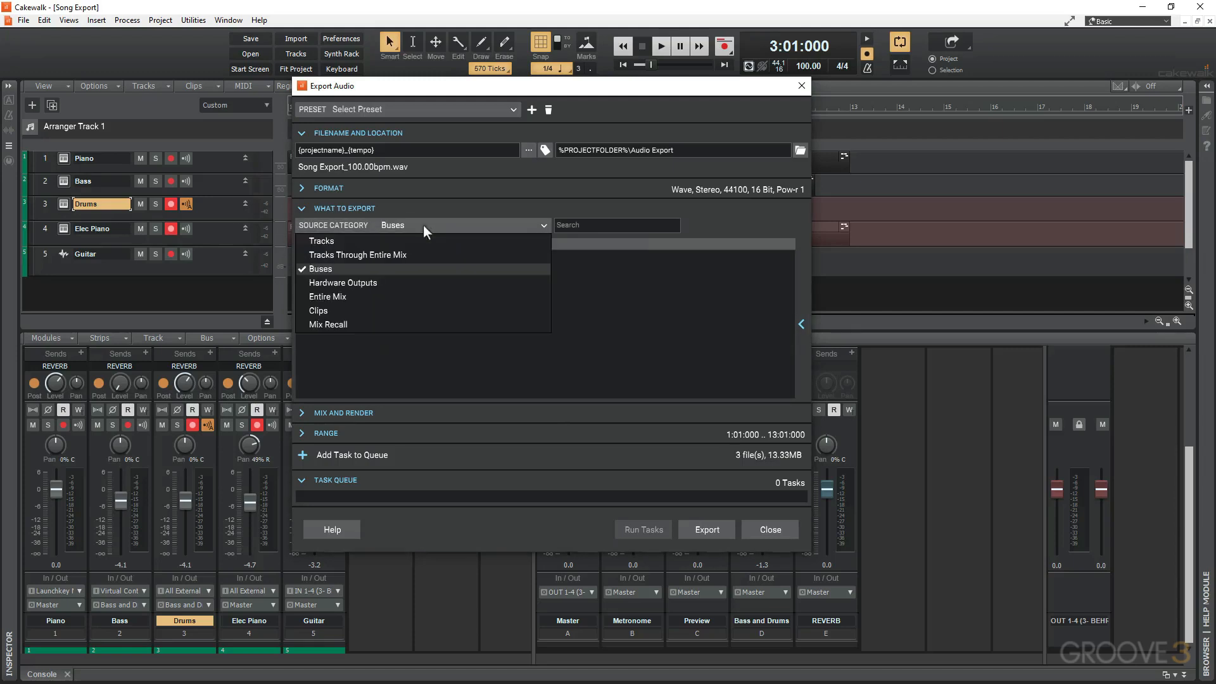
left_click(342, 324)
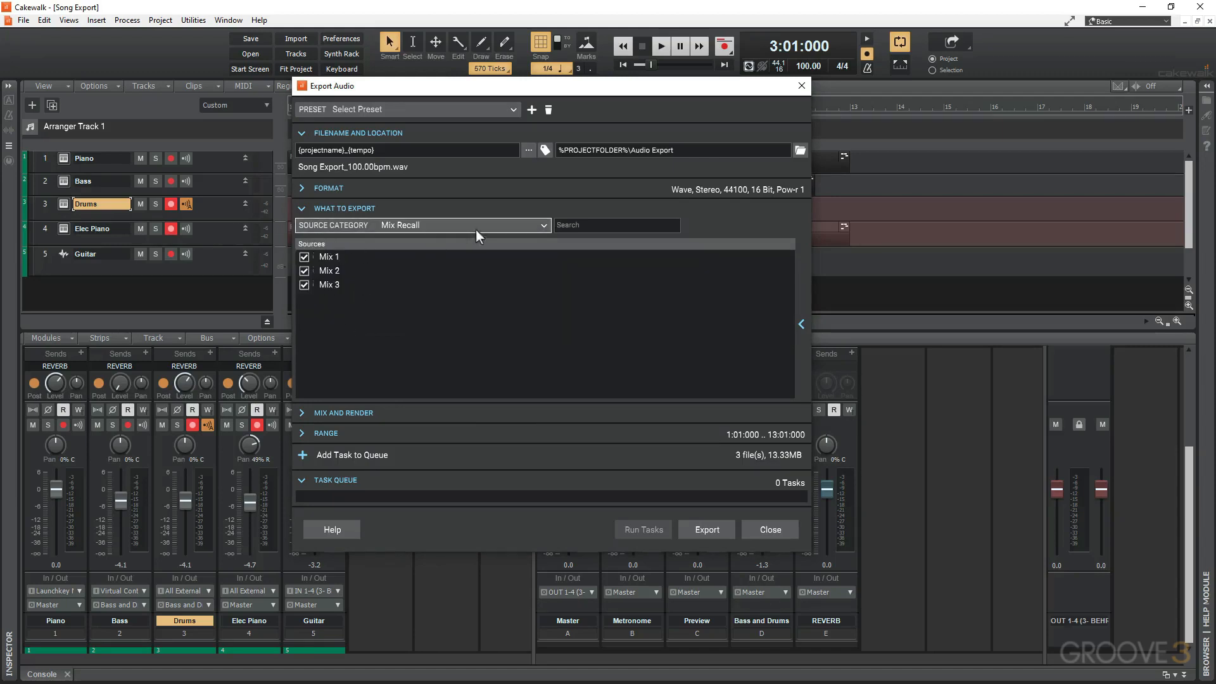
left_click(304, 271)
left_click(303, 258)
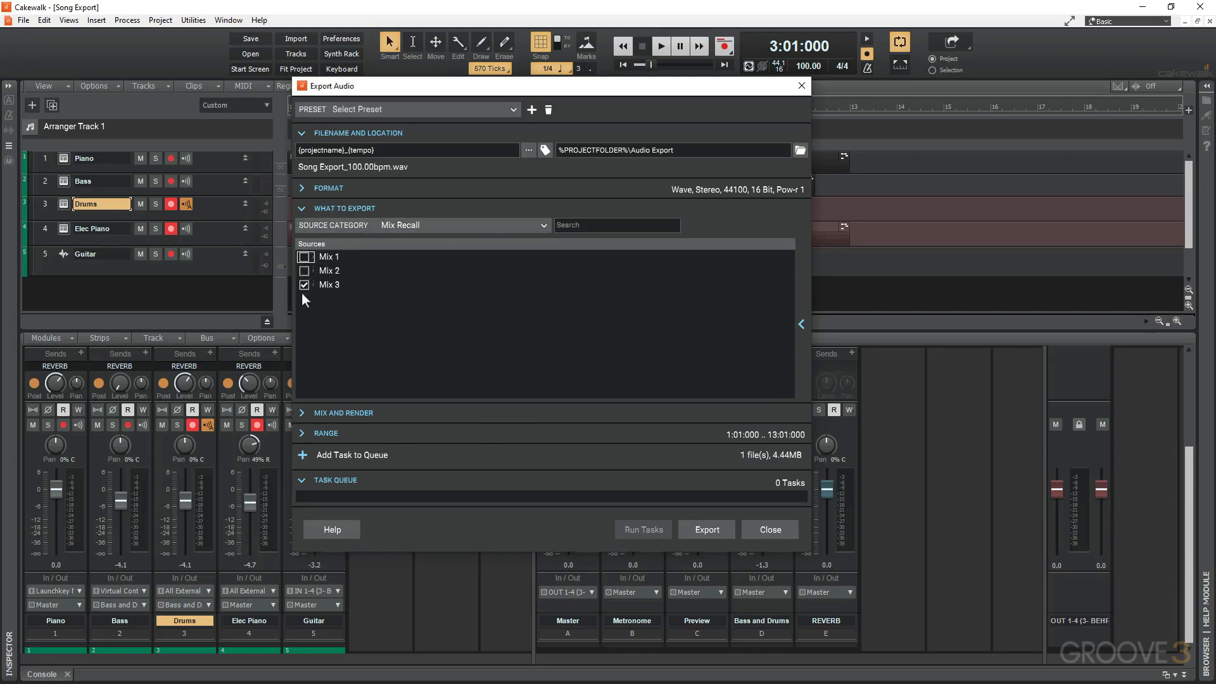
left_click(303, 284)
left_click(303, 271)
left_click(303, 258)
Set the source category to Entire Mix and collapse the What to Export section
left_click(407, 223)
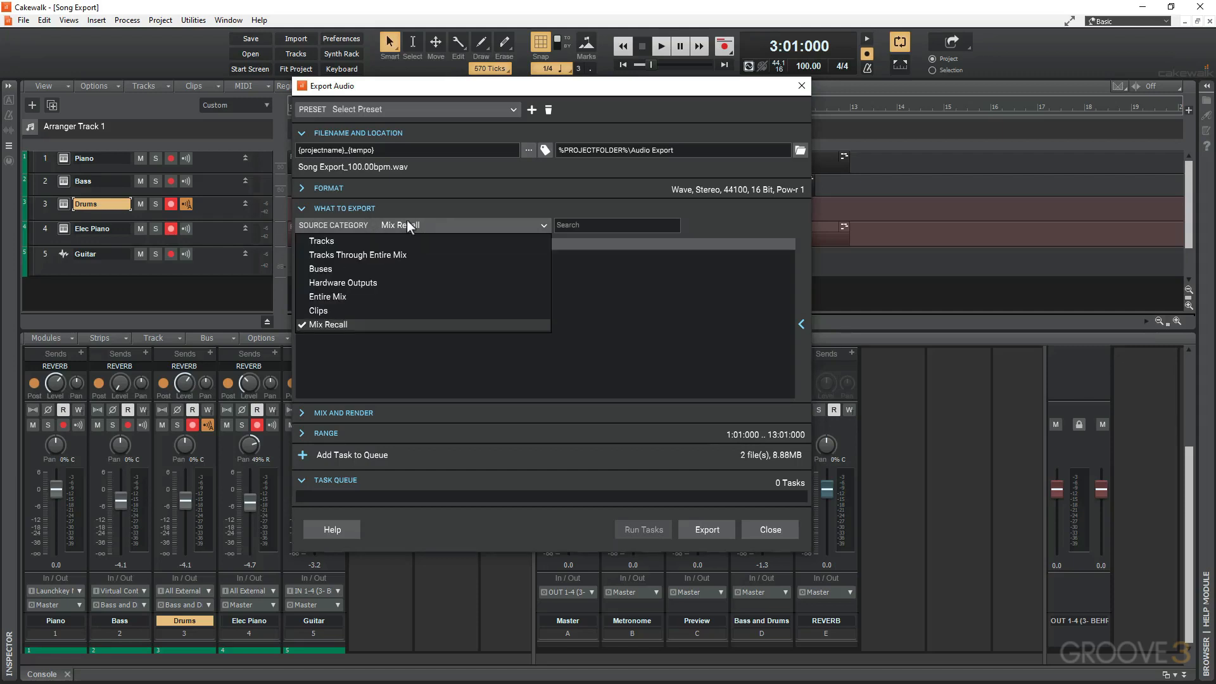
left_click(392, 297)
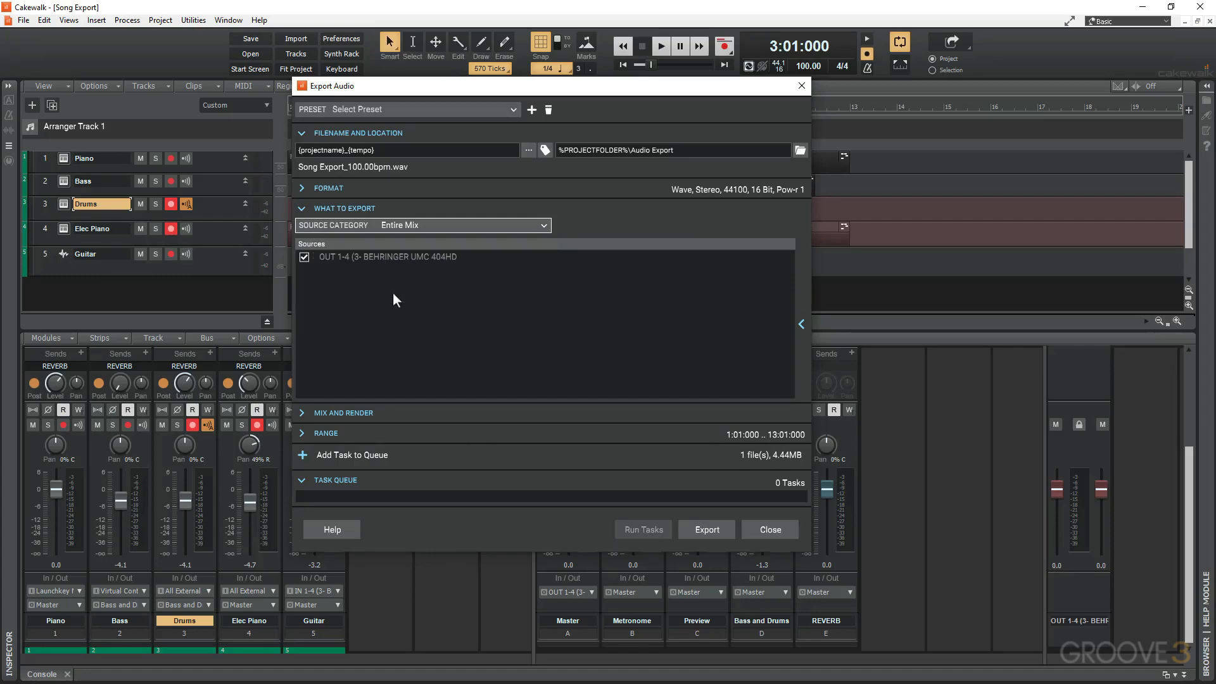
left_click(301, 209)
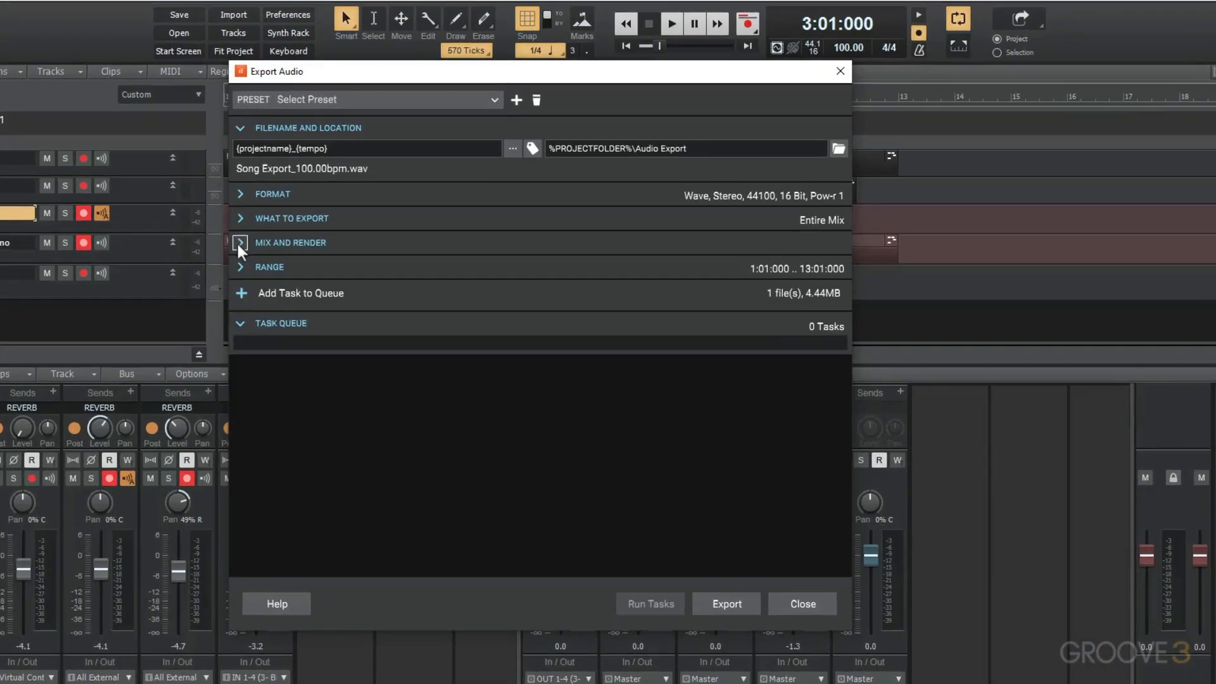
Expand Mix and Render and exclude track automation from the export
left_click(238, 243)
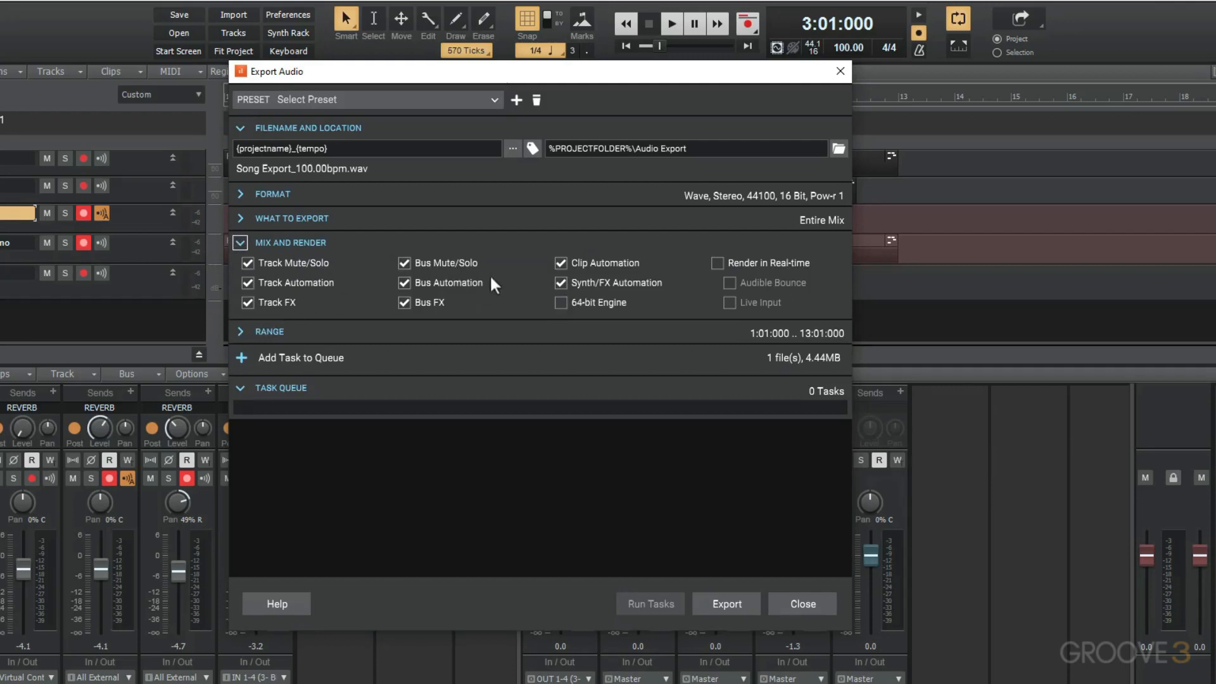
left_click(246, 286)
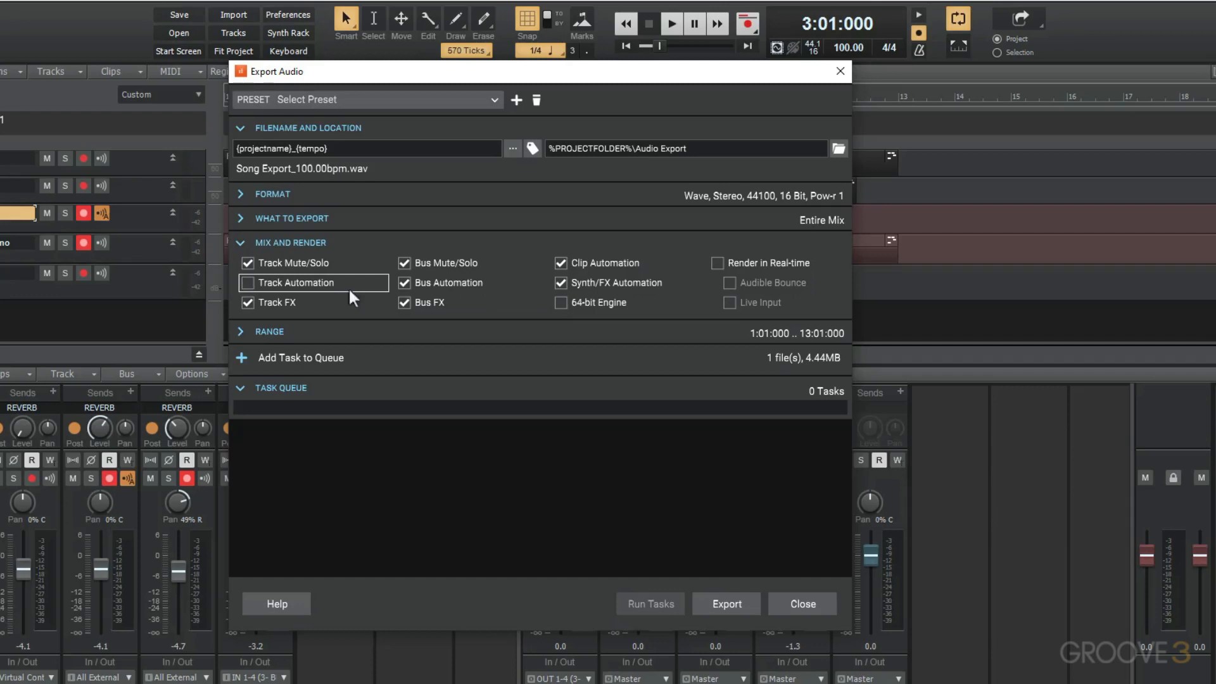
Try excluding bus automation, include bus and track automation in the export again, and collapse Mix and Render
left_click(403, 284)
left_click(561, 283)
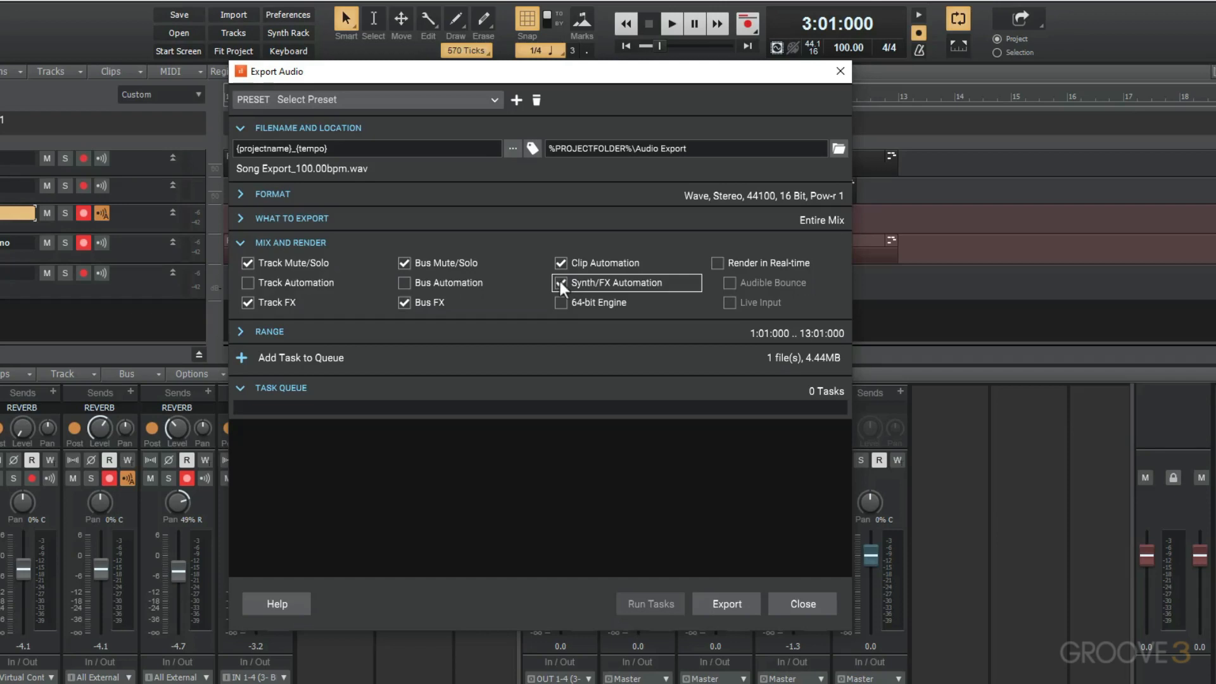
left_click(404, 284)
left_click(247, 284)
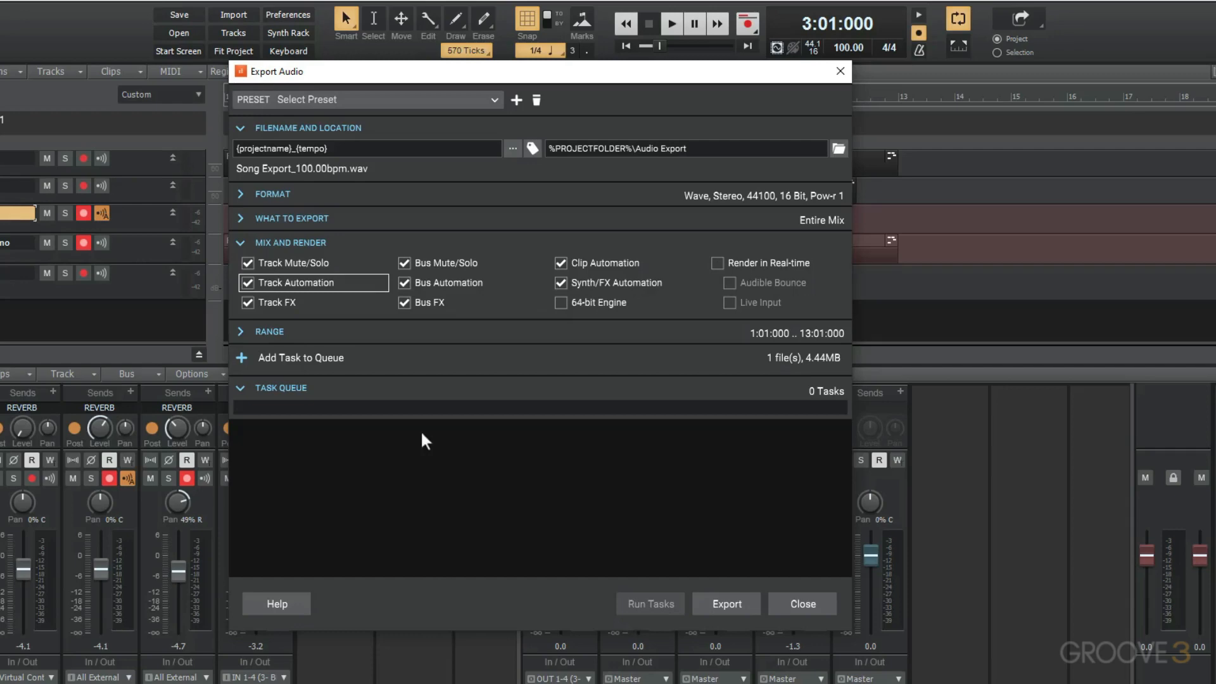
left_click(240, 242)
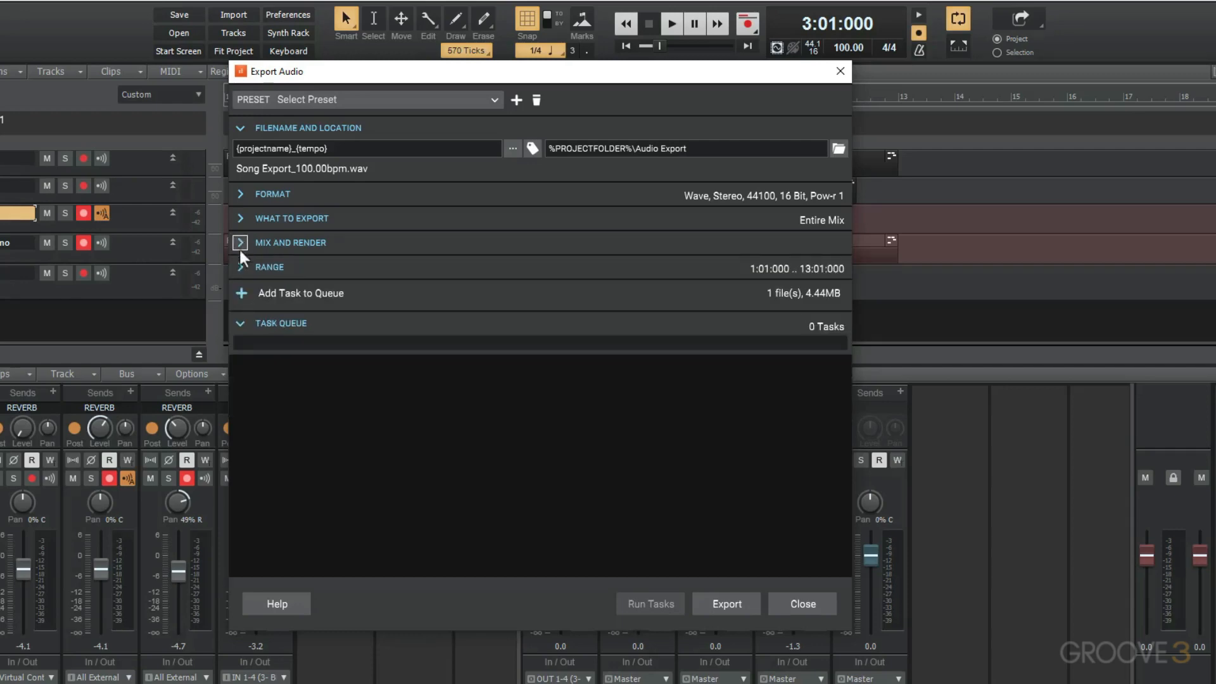
Expand the Range section, uncover the timeline behind the Export Audio dialog, and set the export range to Time Selection
left_click(239, 267)
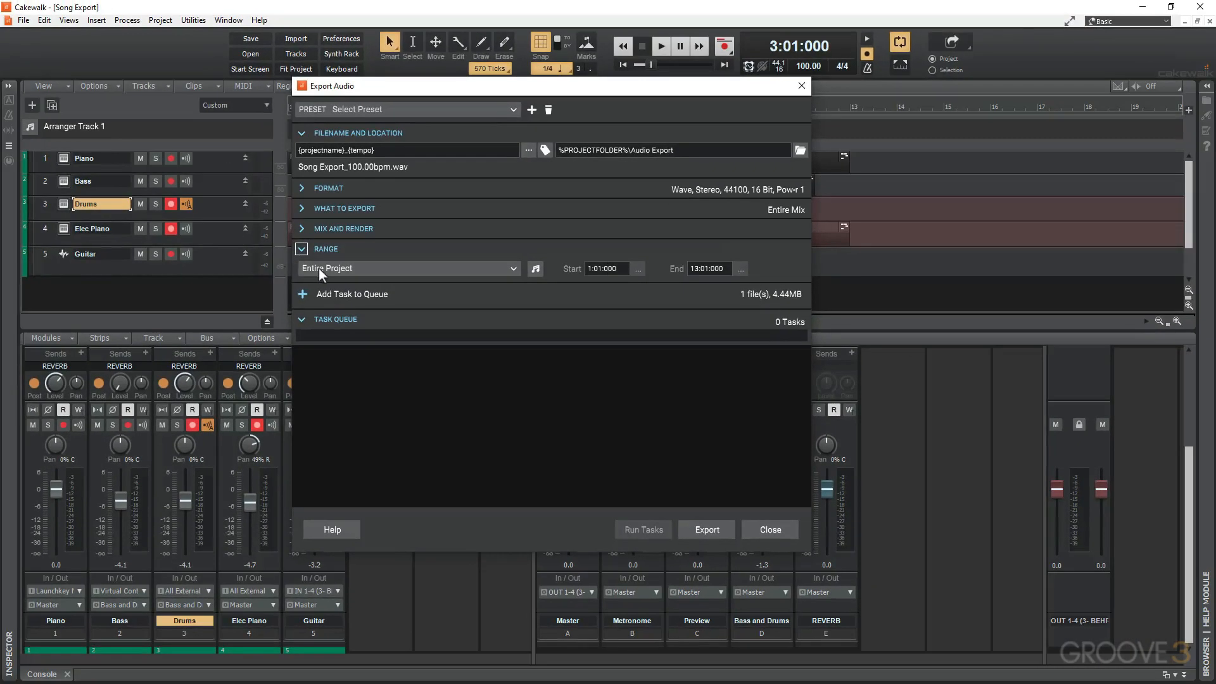
left_click_drag(370, 85, 404, 206)
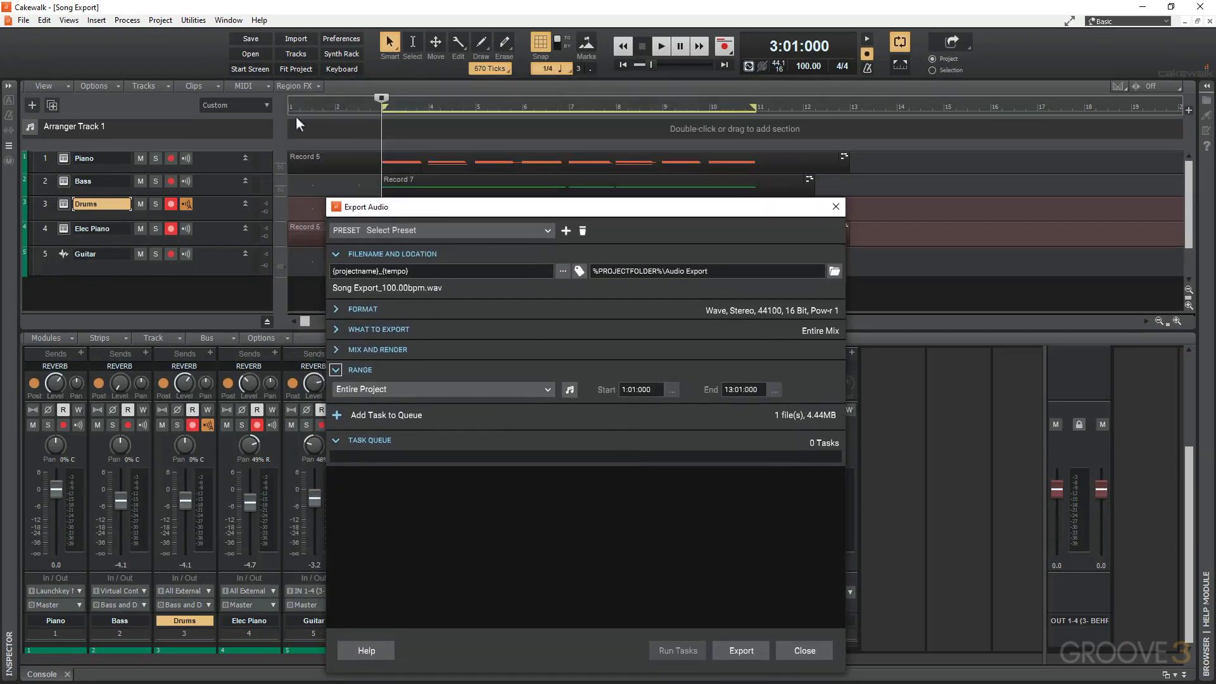
left_click(450, 389)
left_click(445, 414)
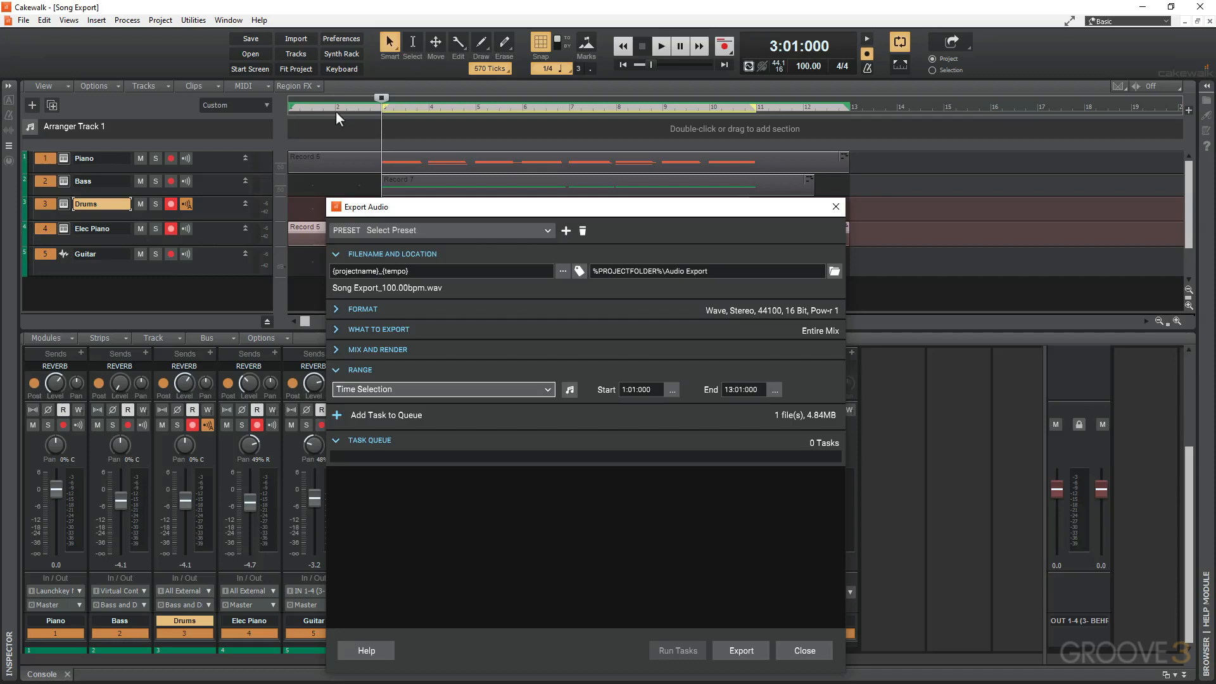
Set the export range to start at 2:04:000 and end at 12:01:000, and move the export dialog higher
left_click(623, 389)
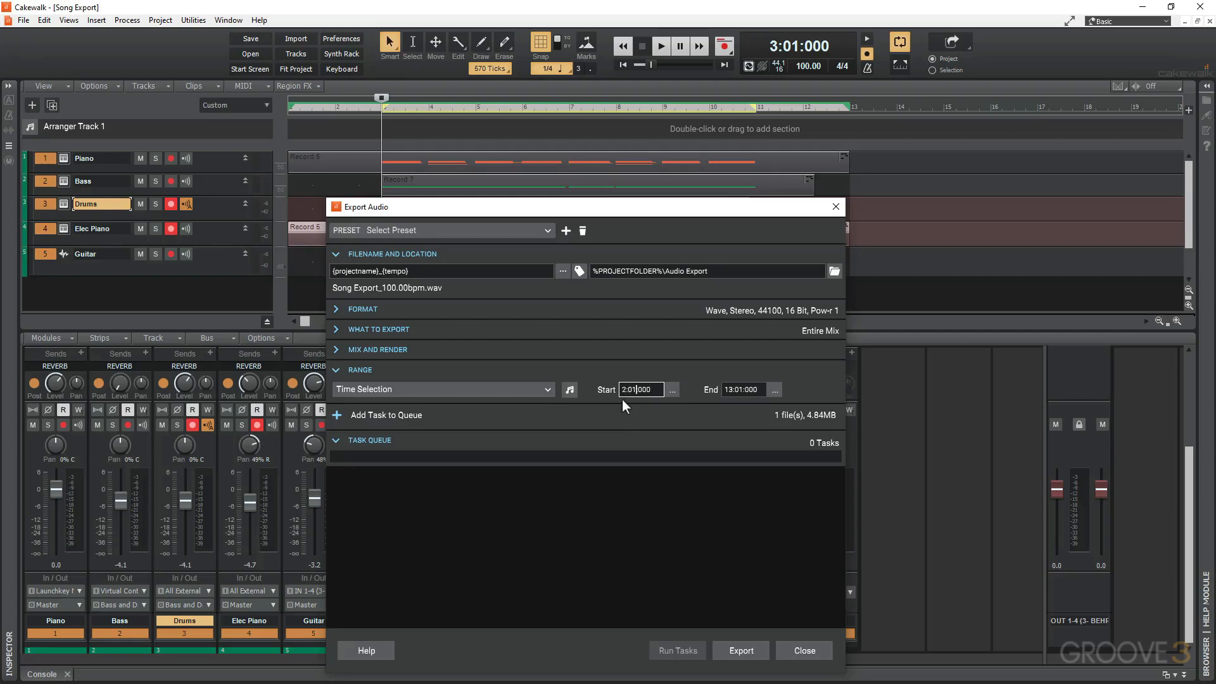
type("2:04")
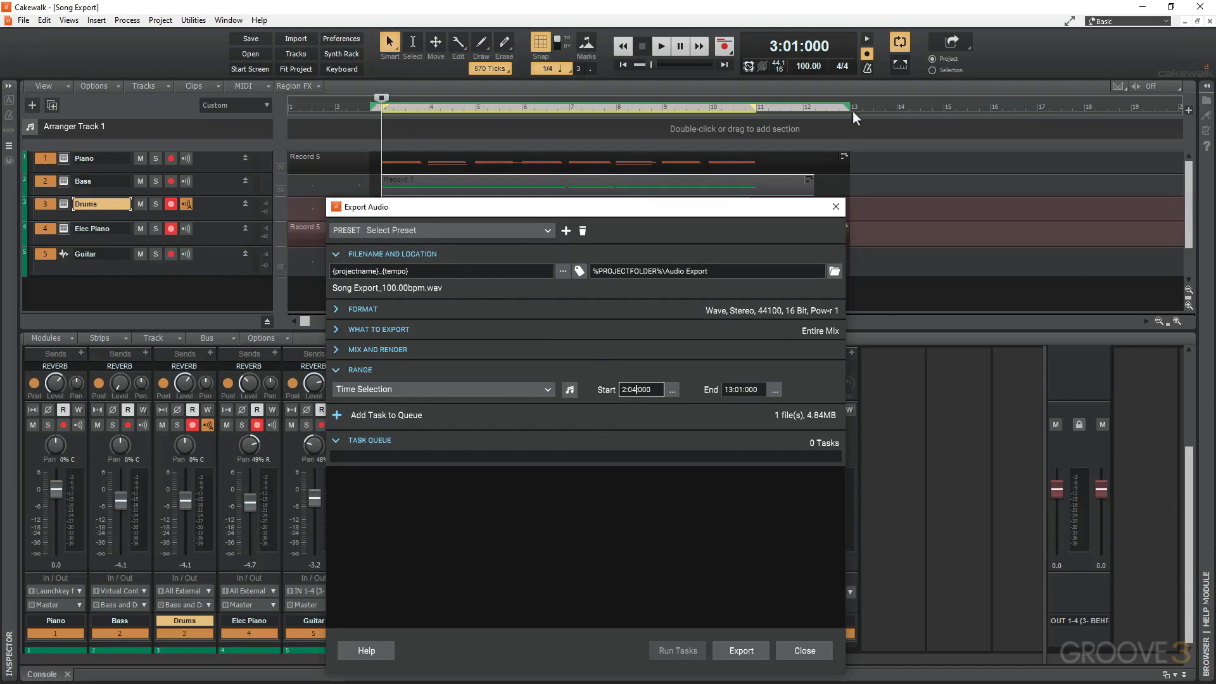
left_click(733, 389)
key("BackSpace")
type("2")
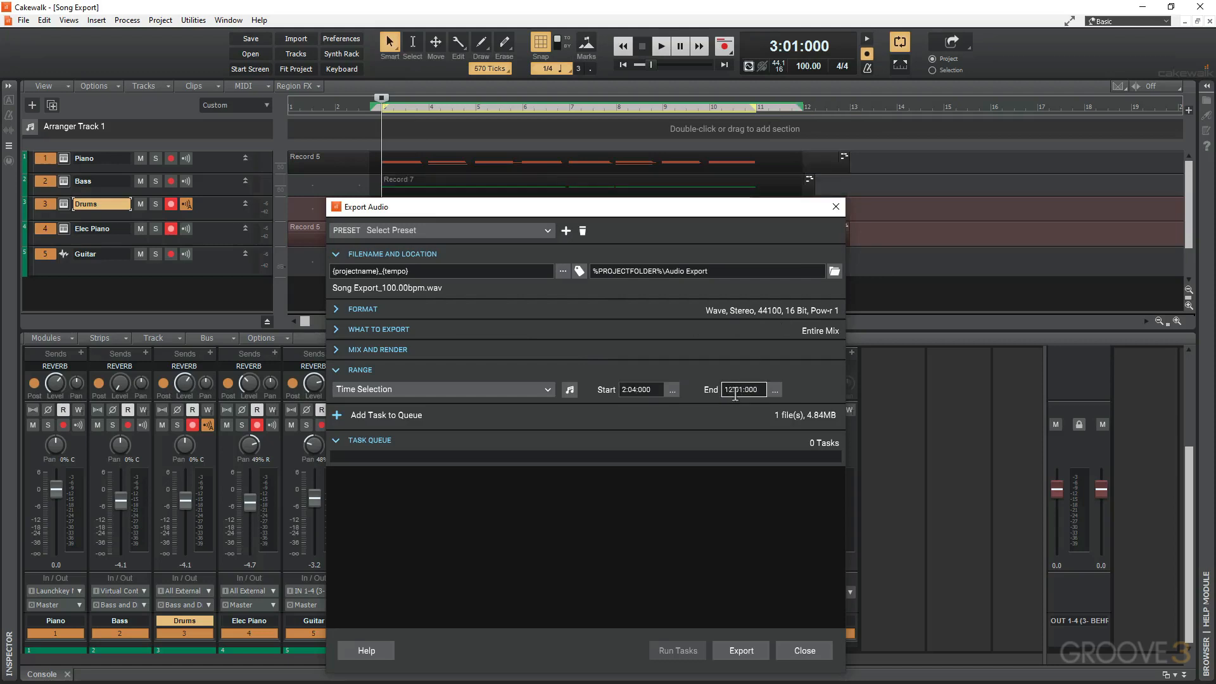
left_click_drag(560, 207, 573, 137)
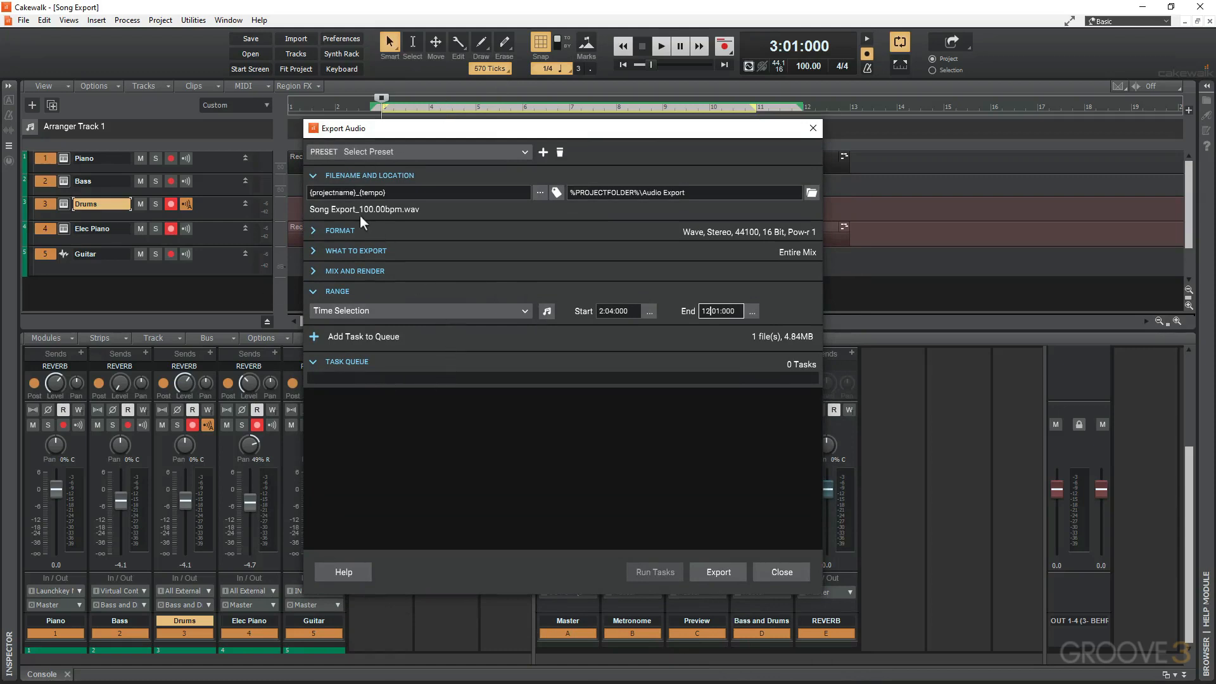
Add the current export settings to the task queue as a task named WAV
left_click(319, 336)
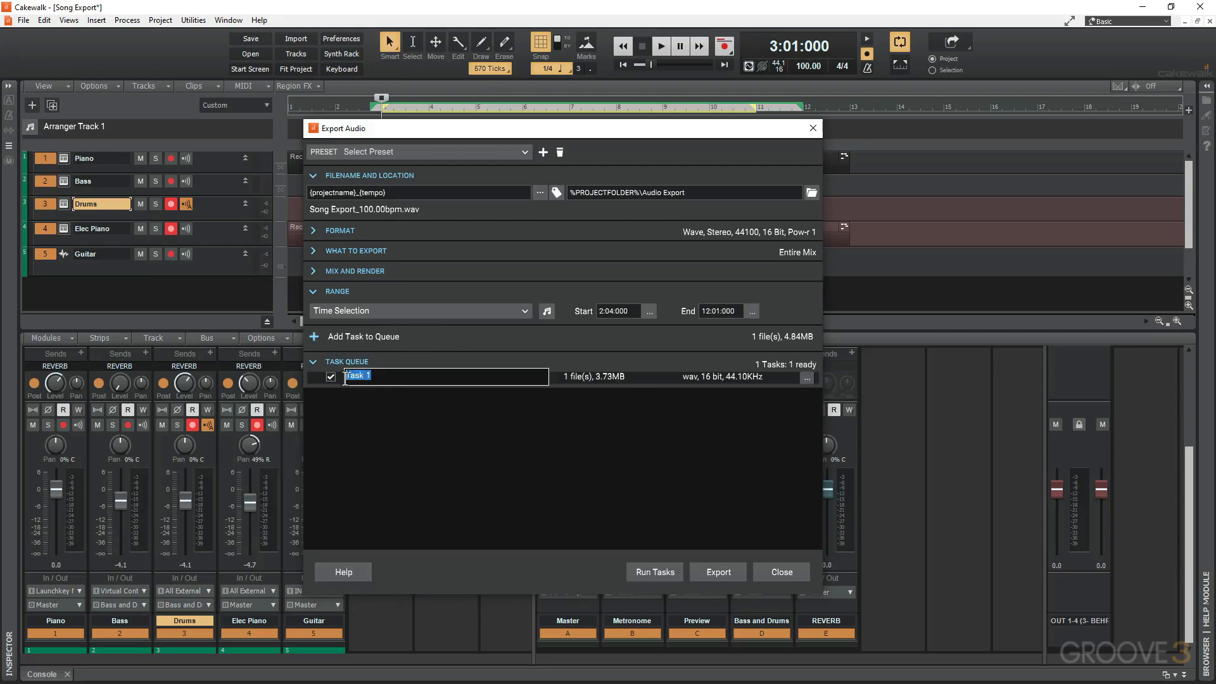
type("WAV")
left_click(425, 425)
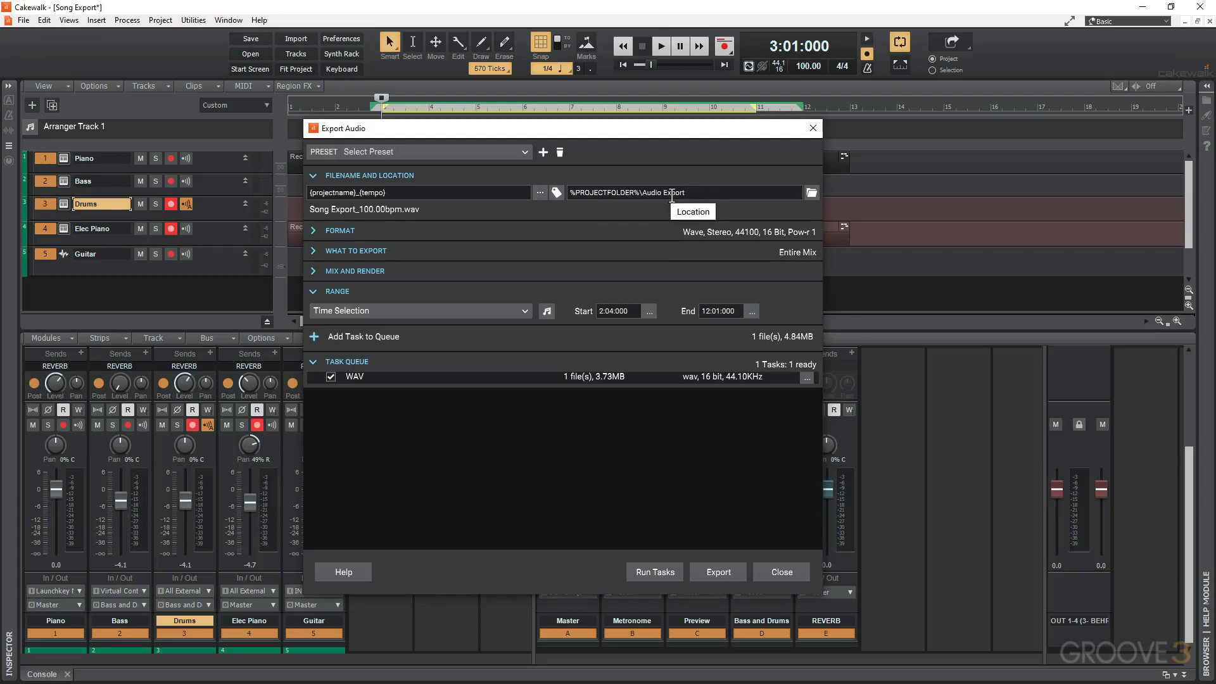
Expand the Format section and set the export file type to MP3
left_click(313, 232)
left_click(378, 248)
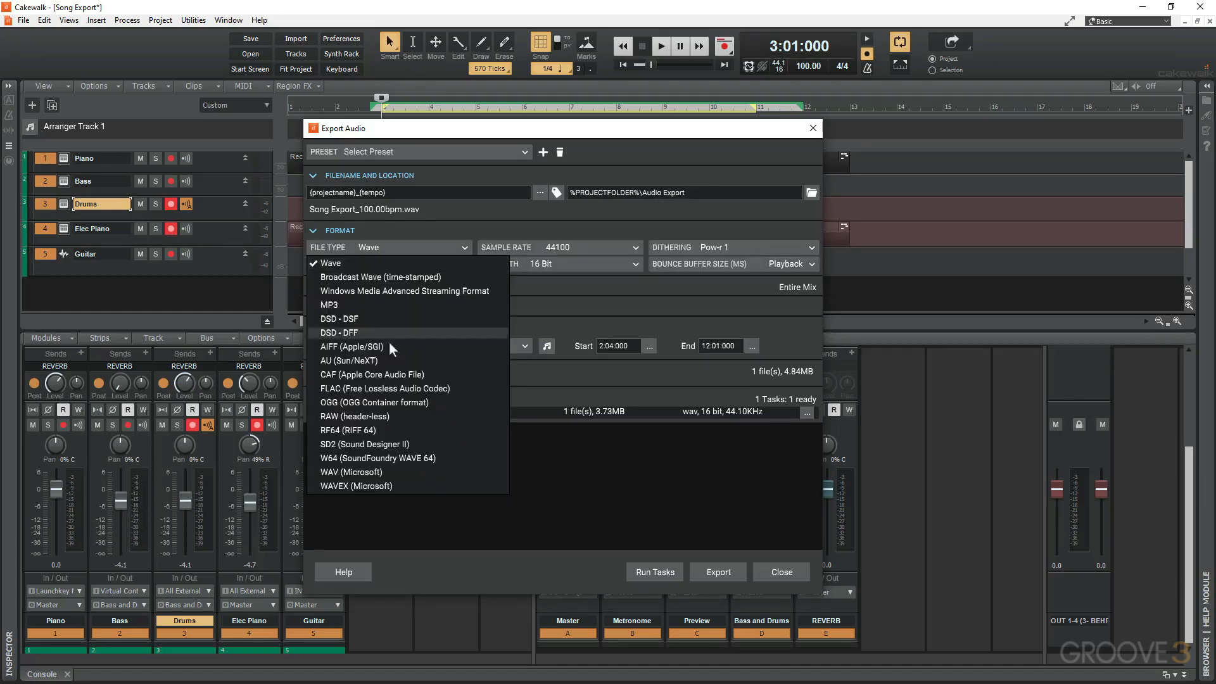
left_click(382, 305)
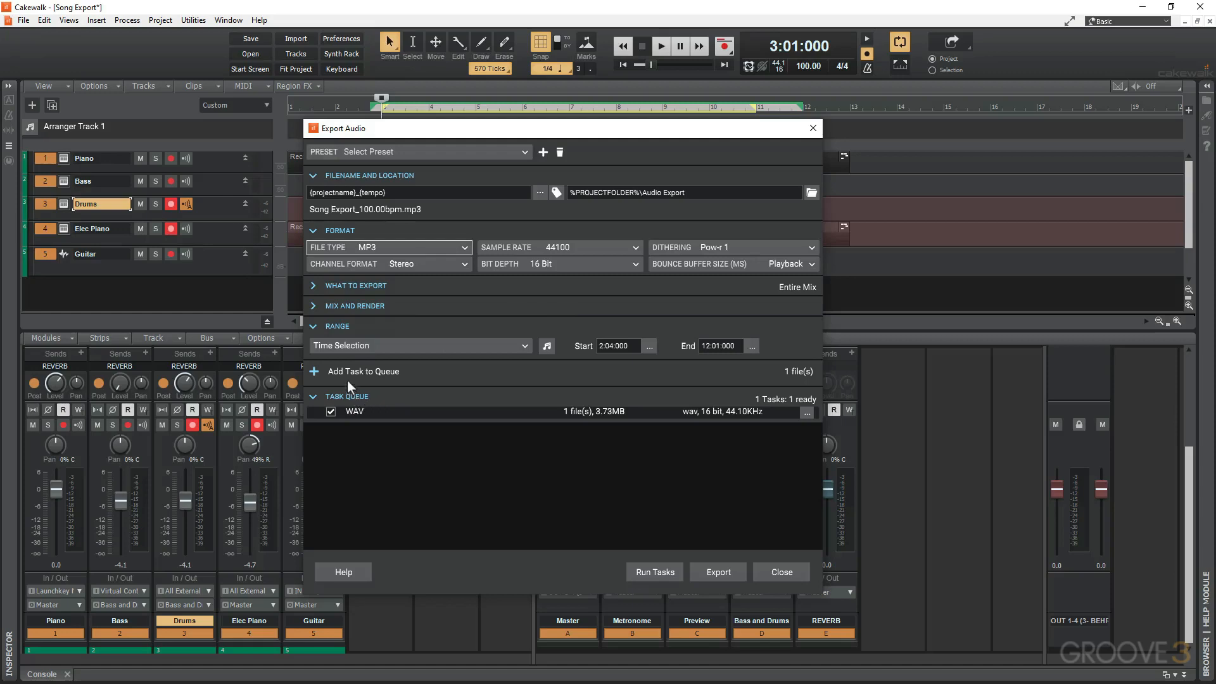
Add the MP3 export to the task queue with a bit rate of 320 kbps and name the task MP3
left_click(313, 372)
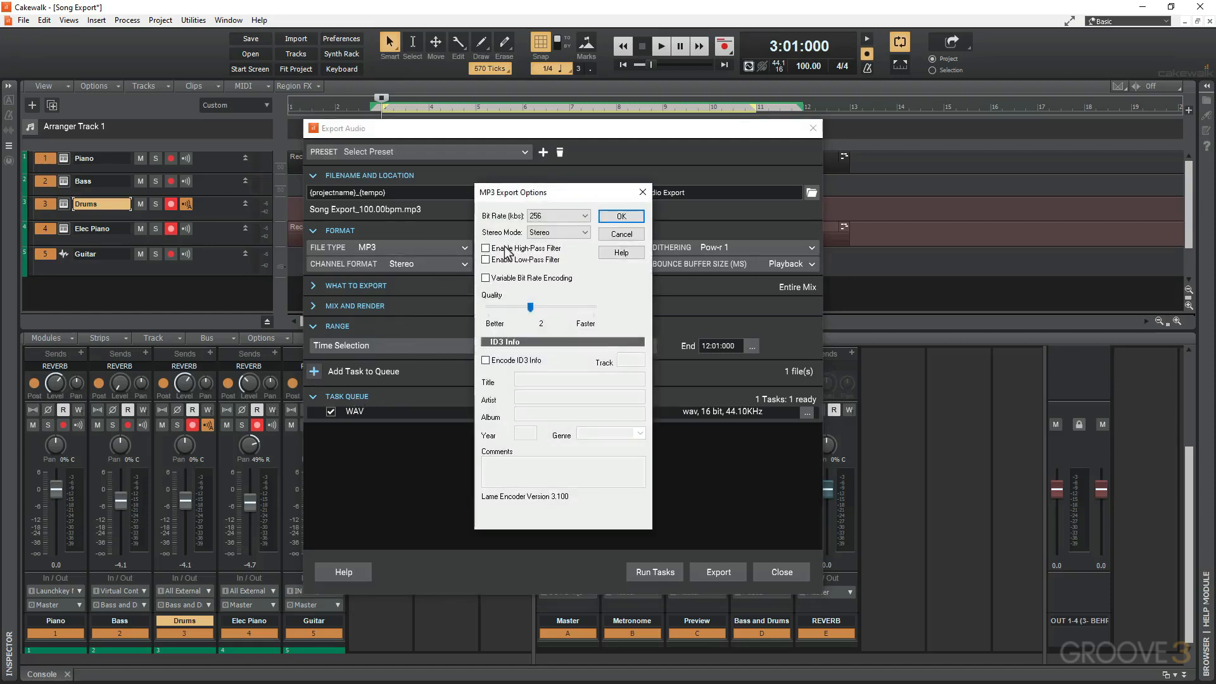
left_click(552, 214)
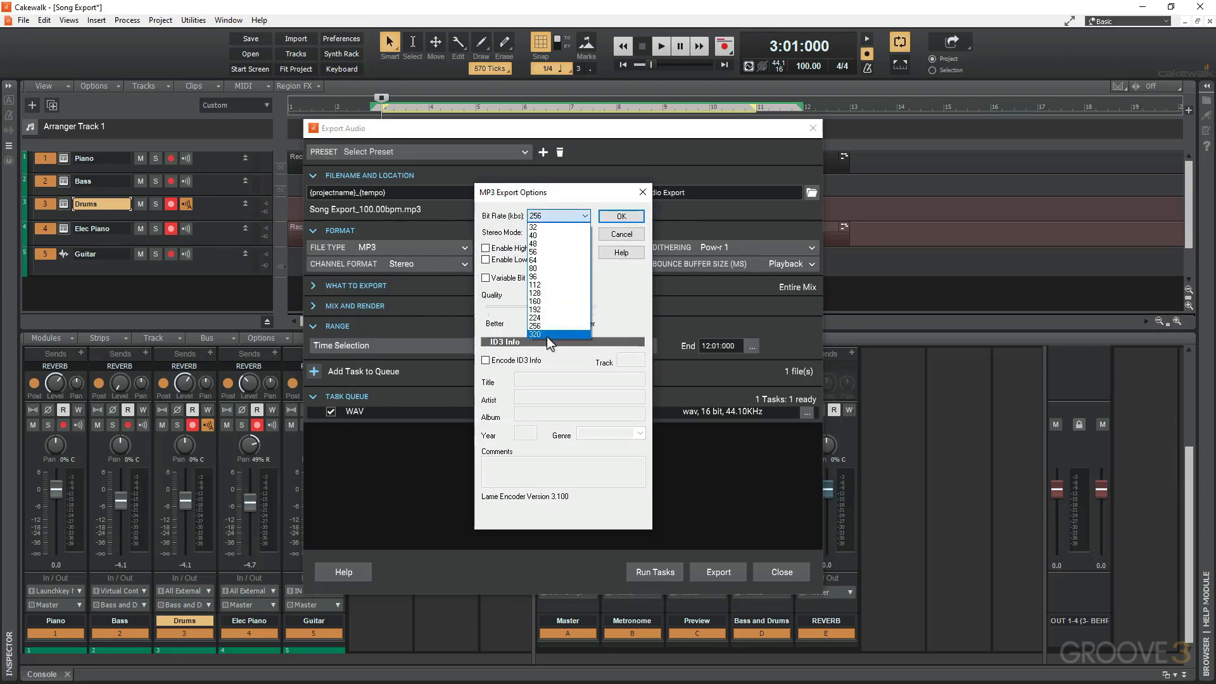
left_click(546, 334)
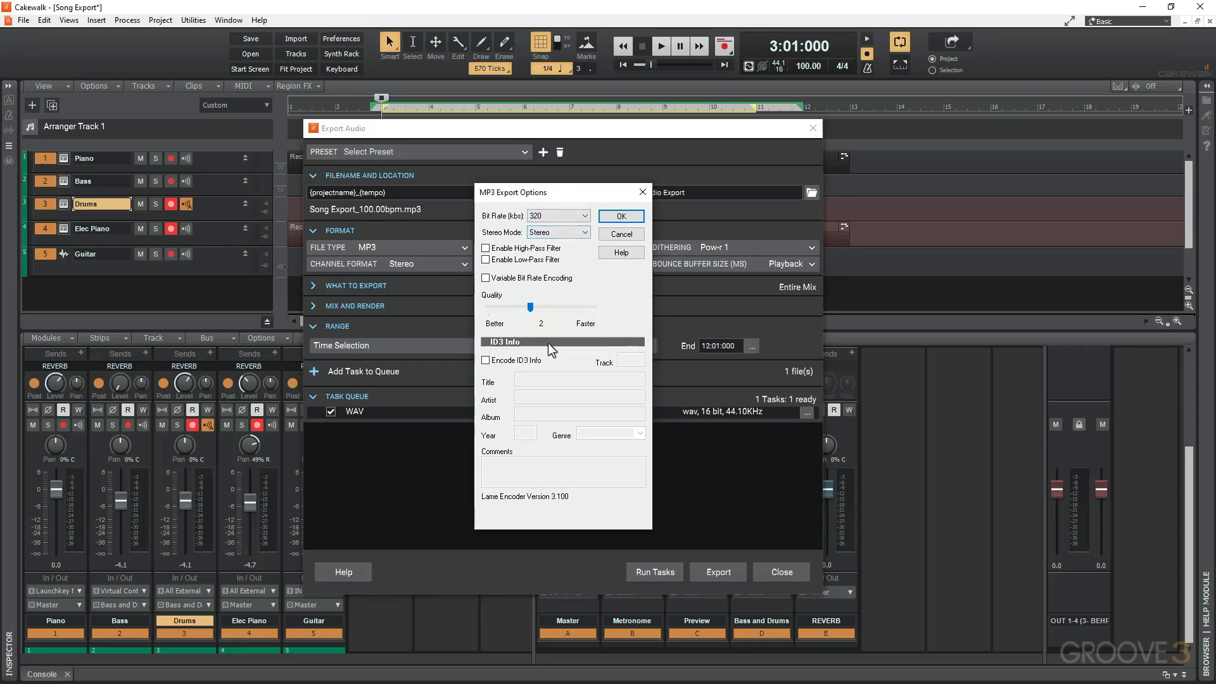
left_click(620, 218)
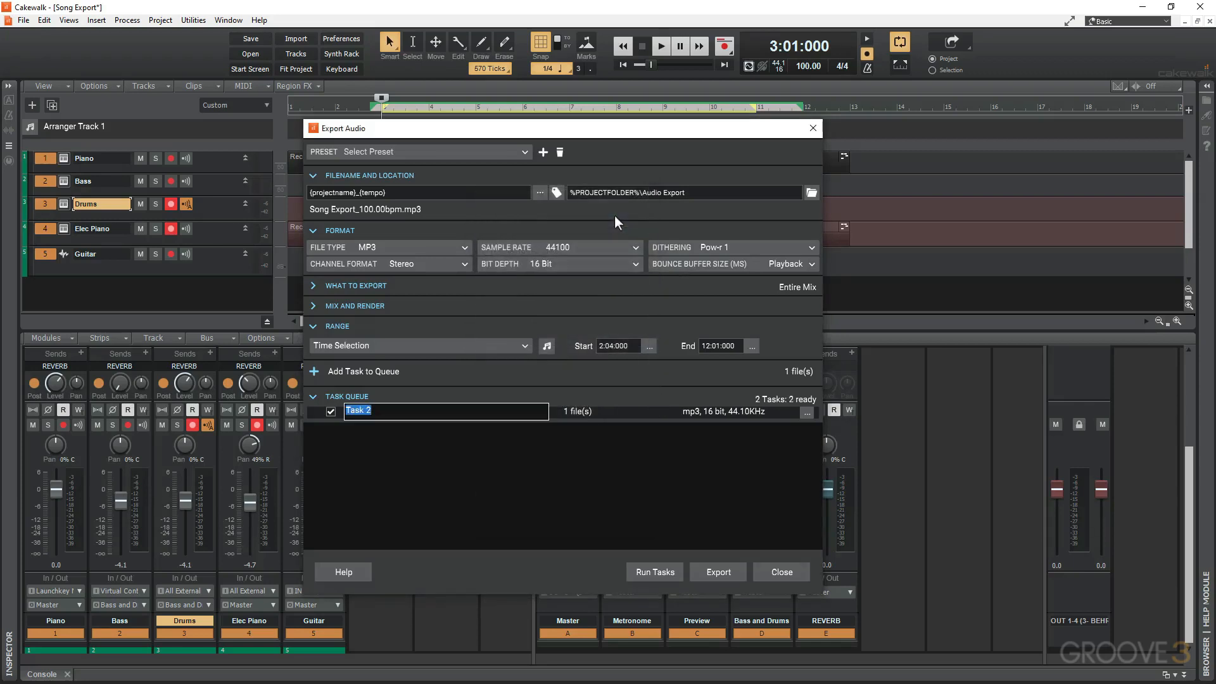
type("MP3")
key("Return")
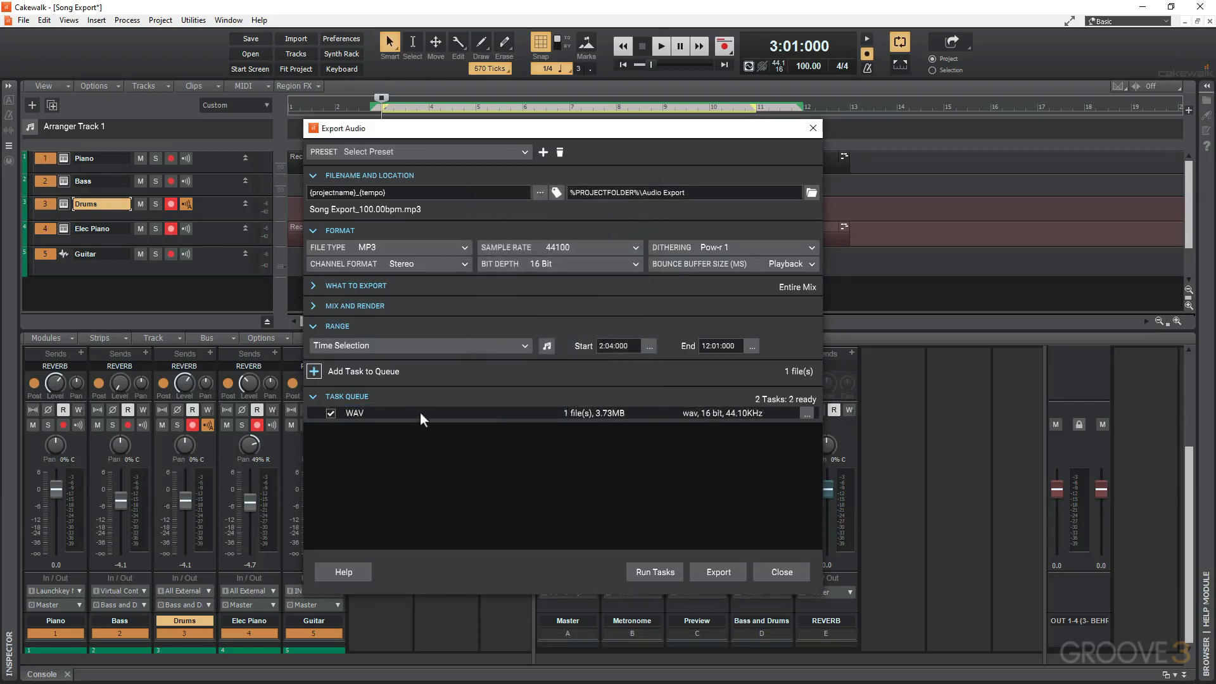
Check the WAV and MP3 tasks in the queue, run them, and close the Export Audio dialog
scroll(419, 412, "down", 1)
scroll(420, 412, "up", 1)
scroll(393, 411, "down", 1)
scroll(393, 411, "up", 1)
left_click(330, 413)
scroll(439, 413, "down", 1)
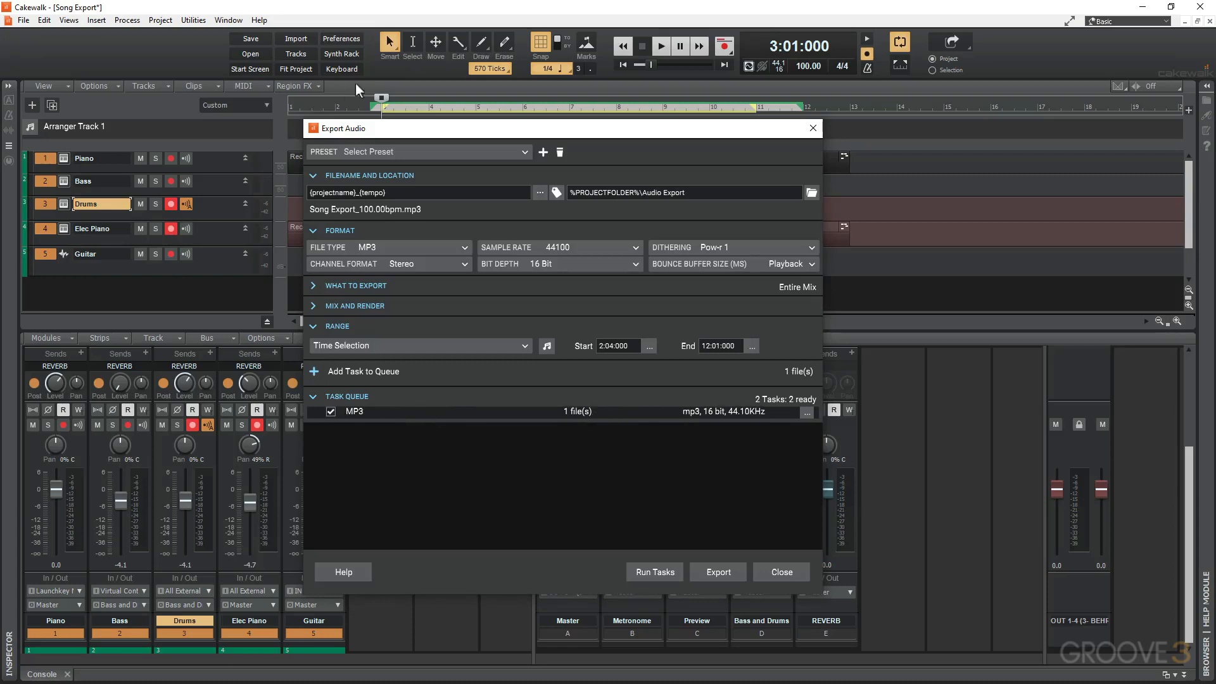
left_click(662, 574)
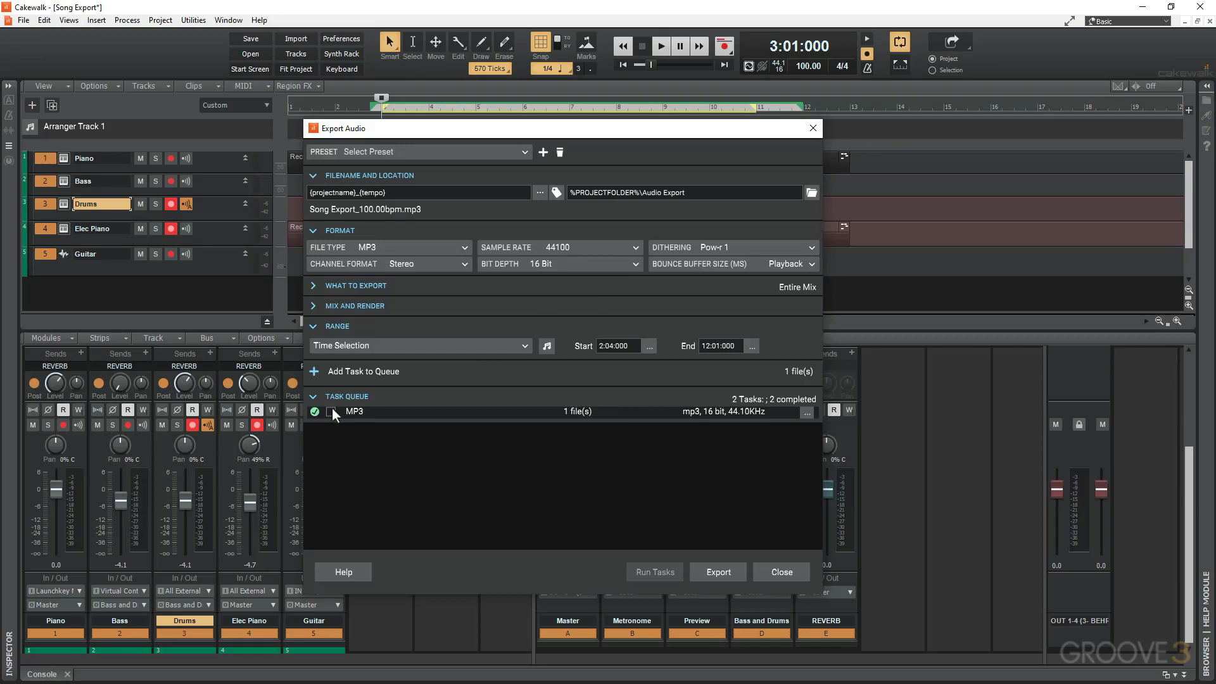
left_click(766, 572)
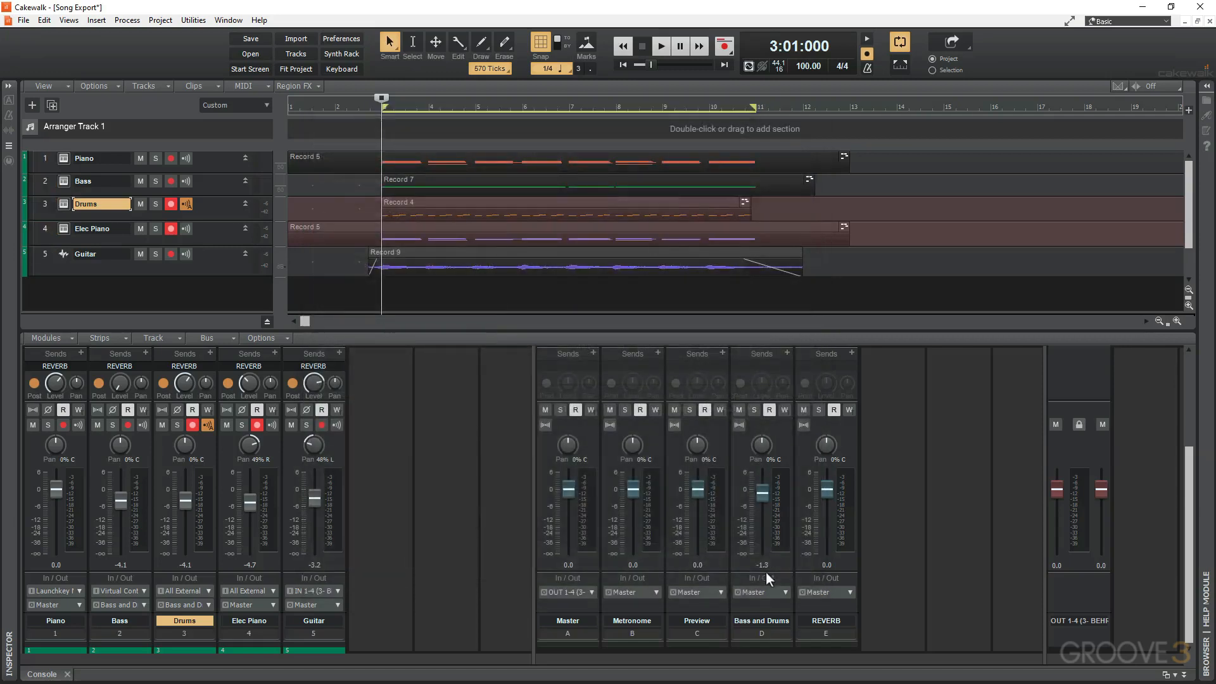
Switch to File Explorer, open the Audio Export folder, and play the exported WAV file with Windows Media Player
left_click(1153, 11)
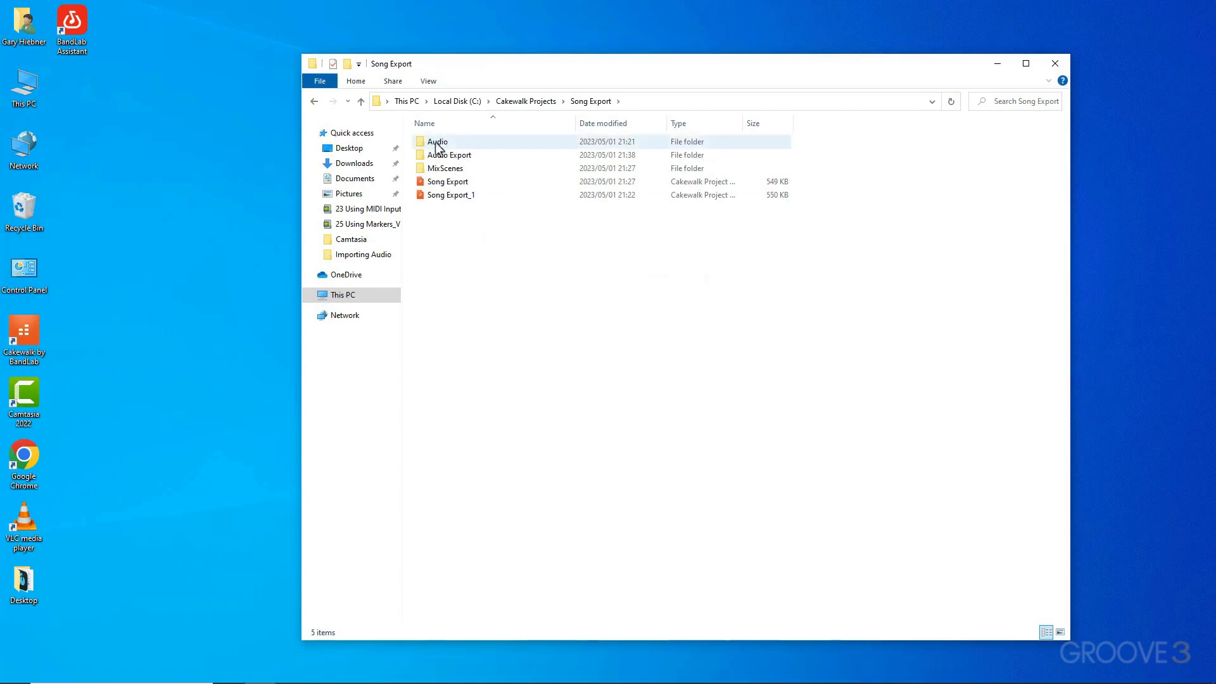
double_click(460, 156)
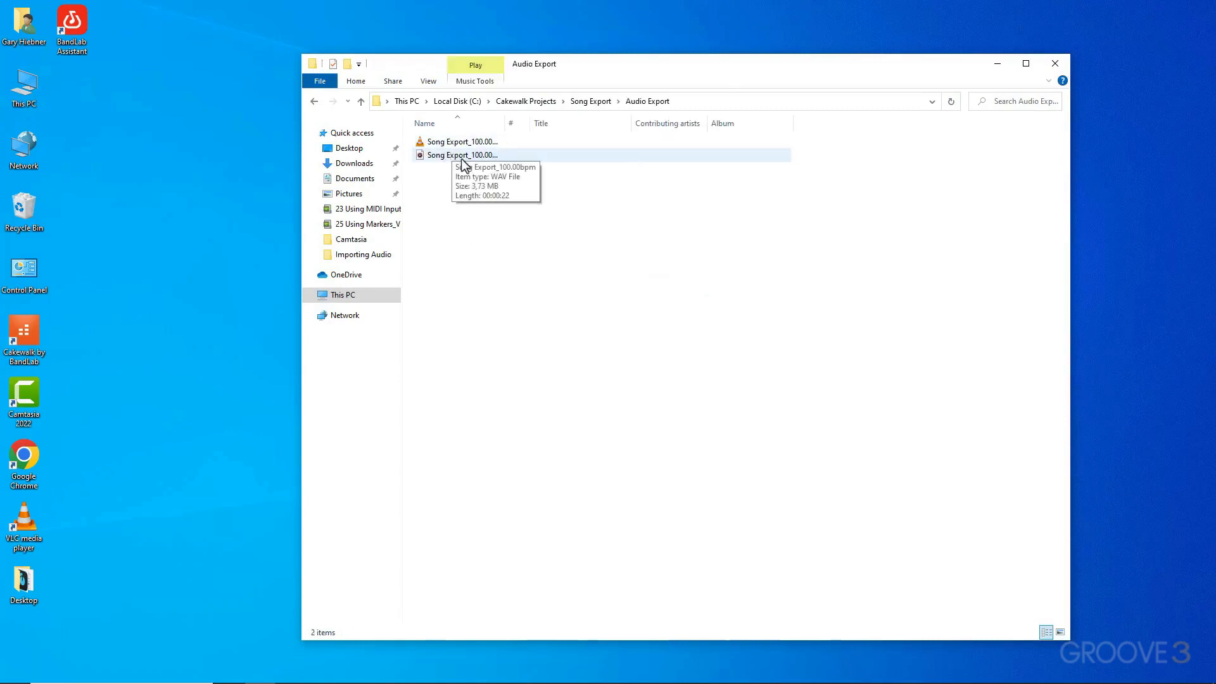
right_click(460, 156)
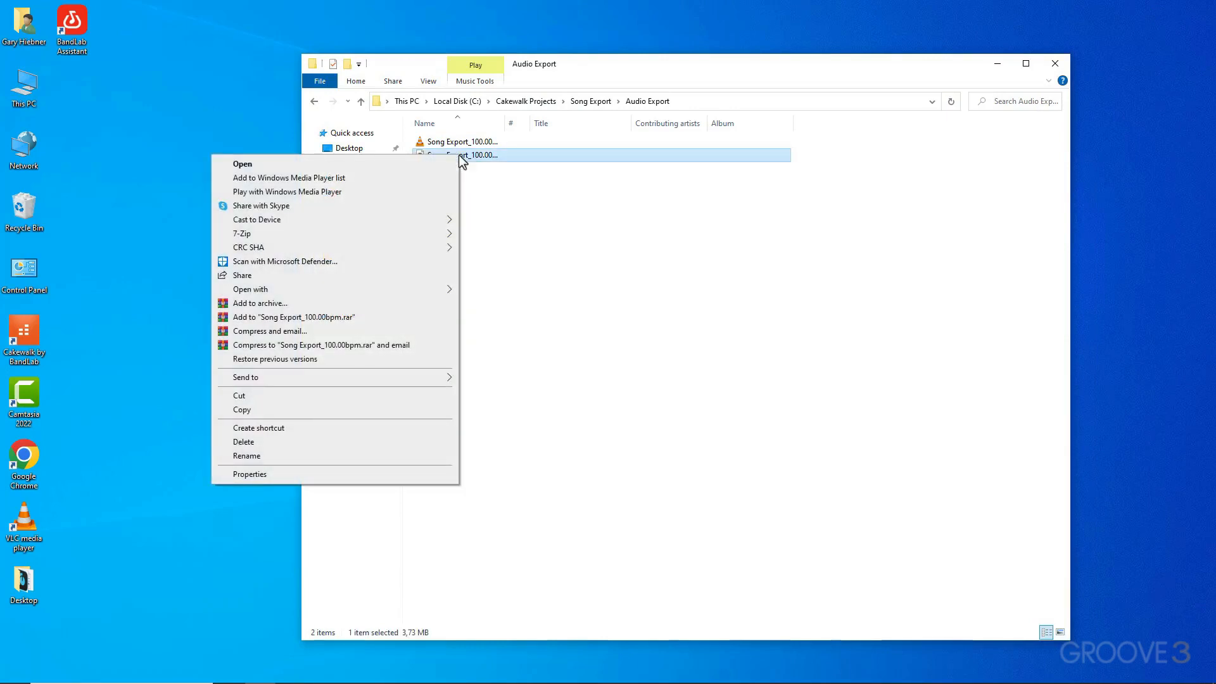
left_click(349, 192)
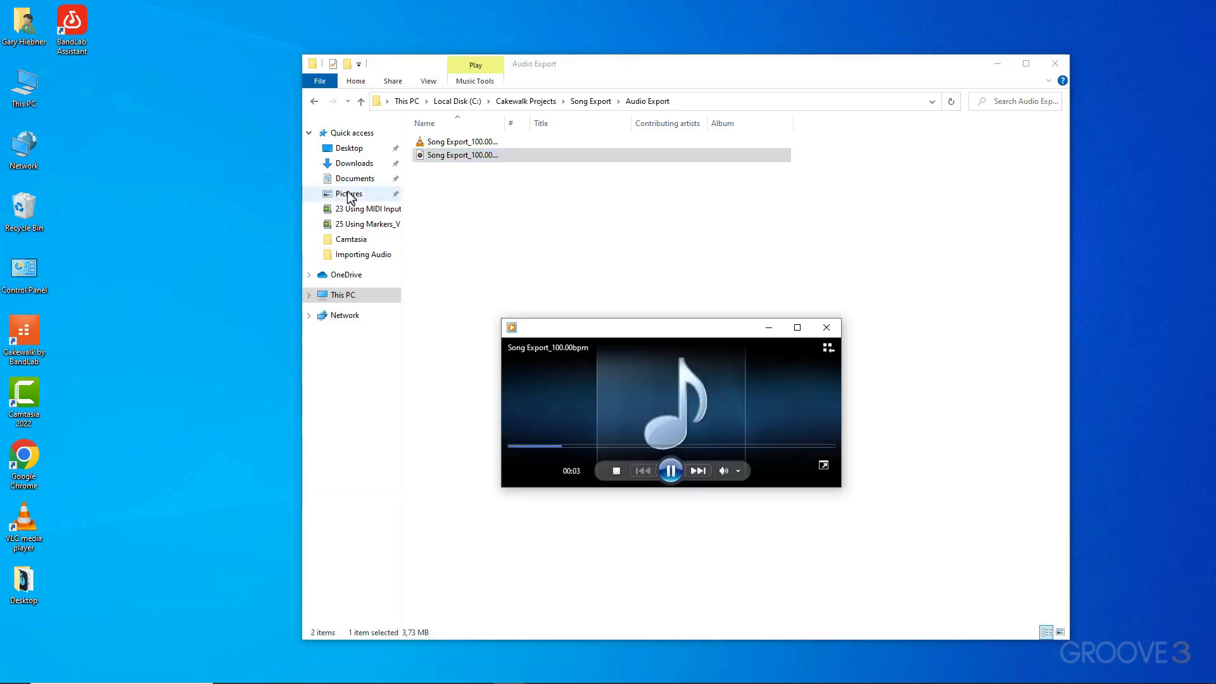
left_click(836, 334)
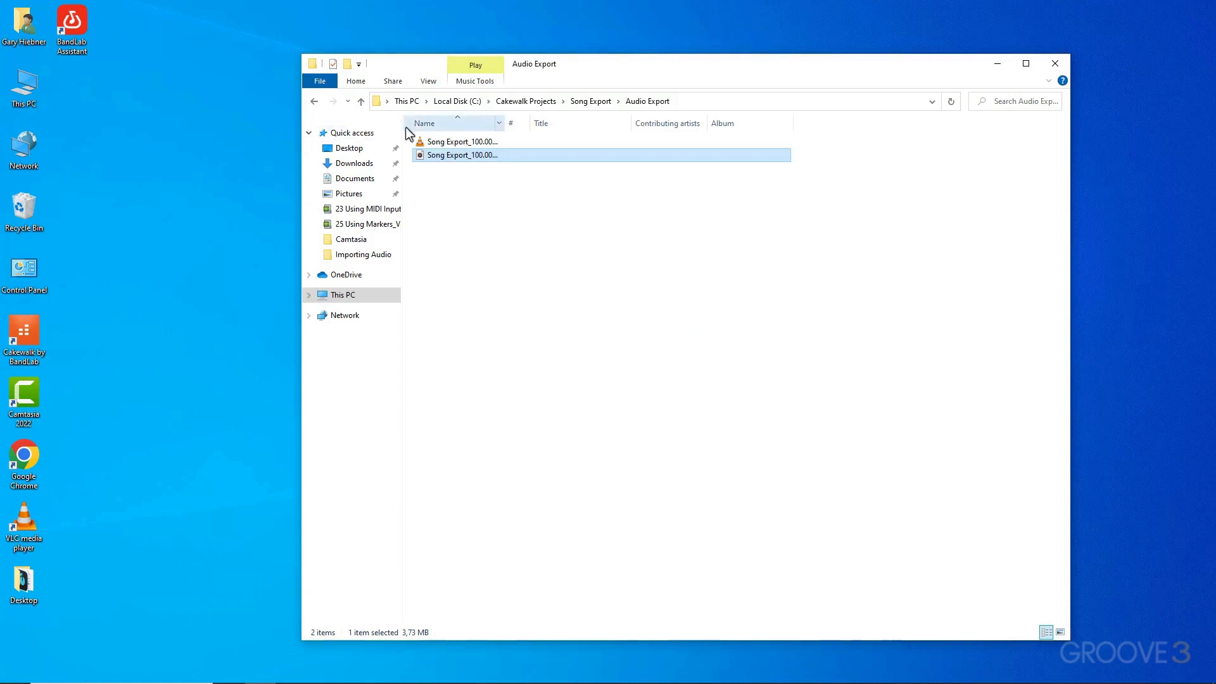
Play the exported MP3 file with Windows Media Player, close the player and folder, and return to Cakewalk
left_click(434, 143)
right_click(437, 143)
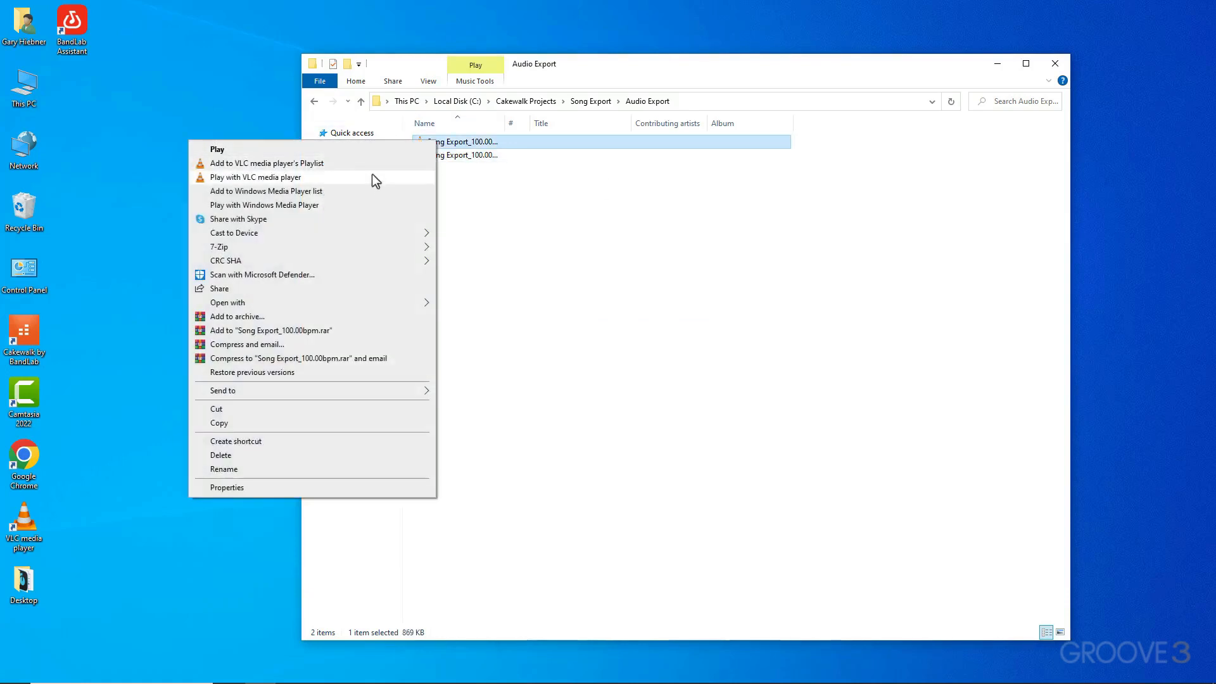
left_click(352, 204)
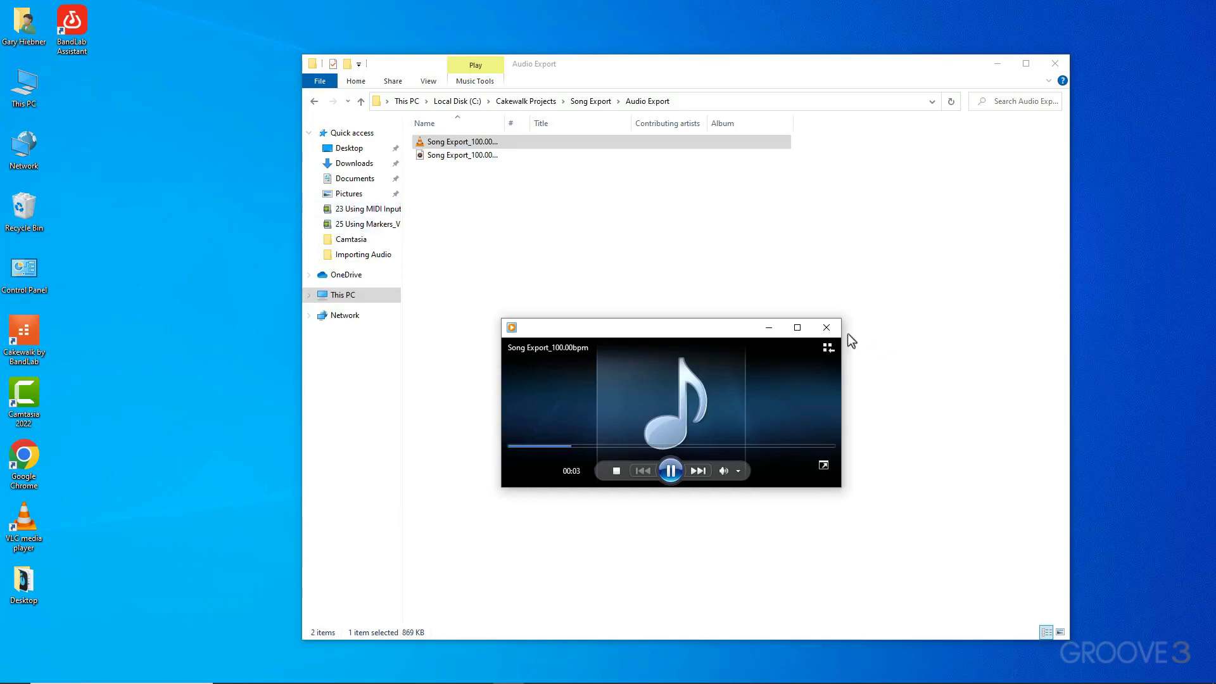
left_click(826, 327)
left_click(1056, 63)
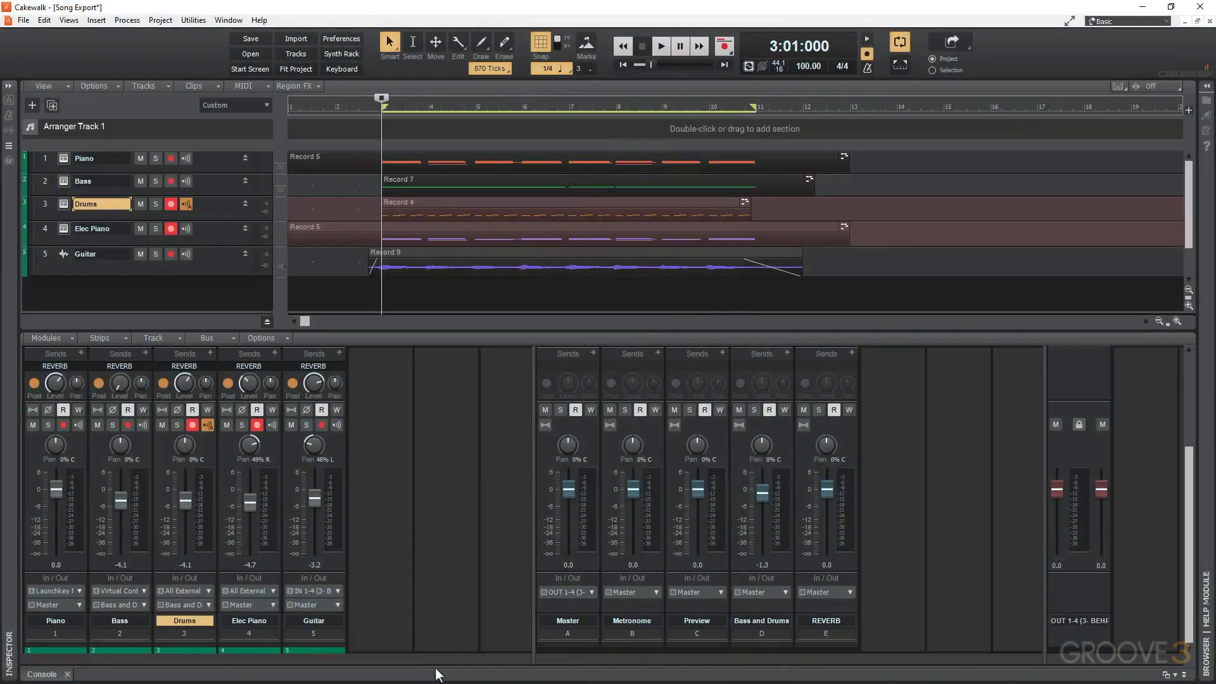
Reopen the Export Audio dialog for the project
left_click(24, 20)
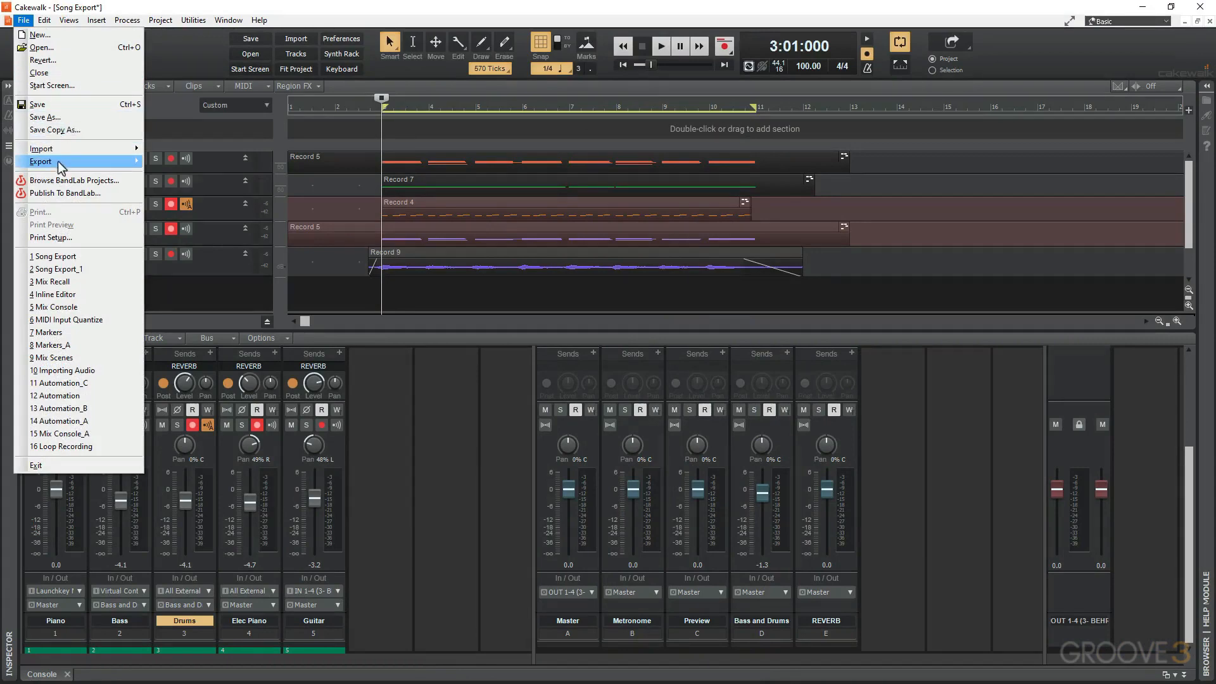
mouse_move(65, 162)
left_click(195, 160)
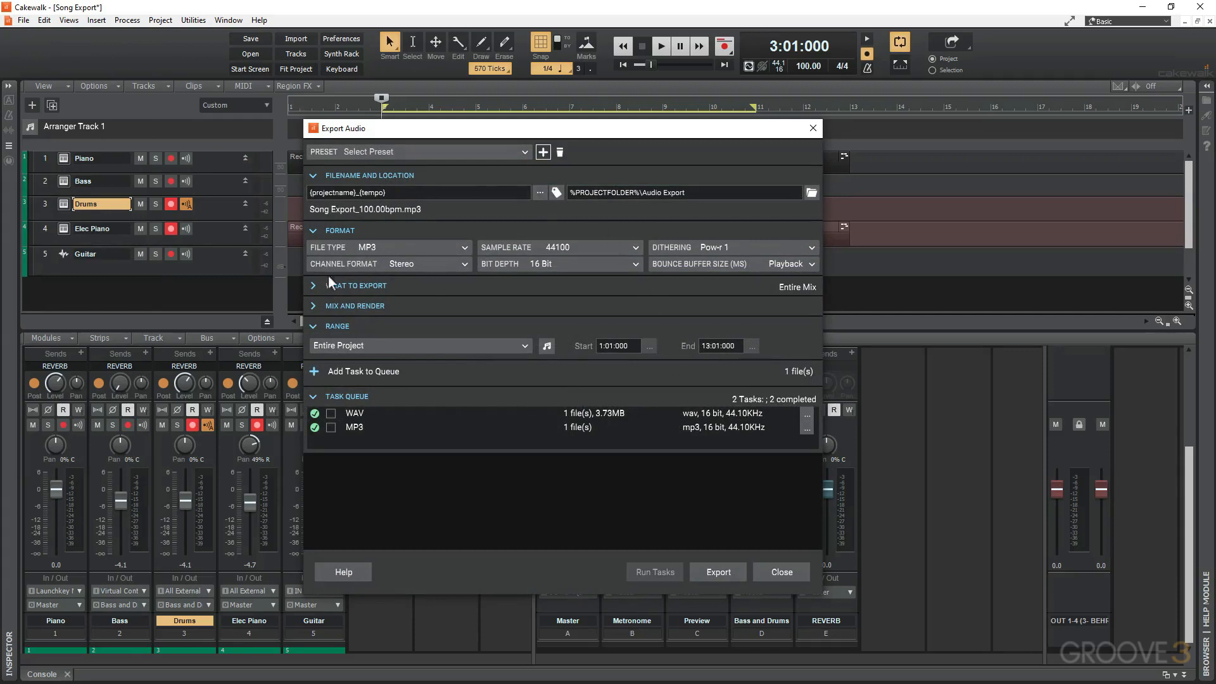
Try re-enabling the completed WAV task in the queue, disable it again, and collapse and expand the Format section
left_click(330, 413)
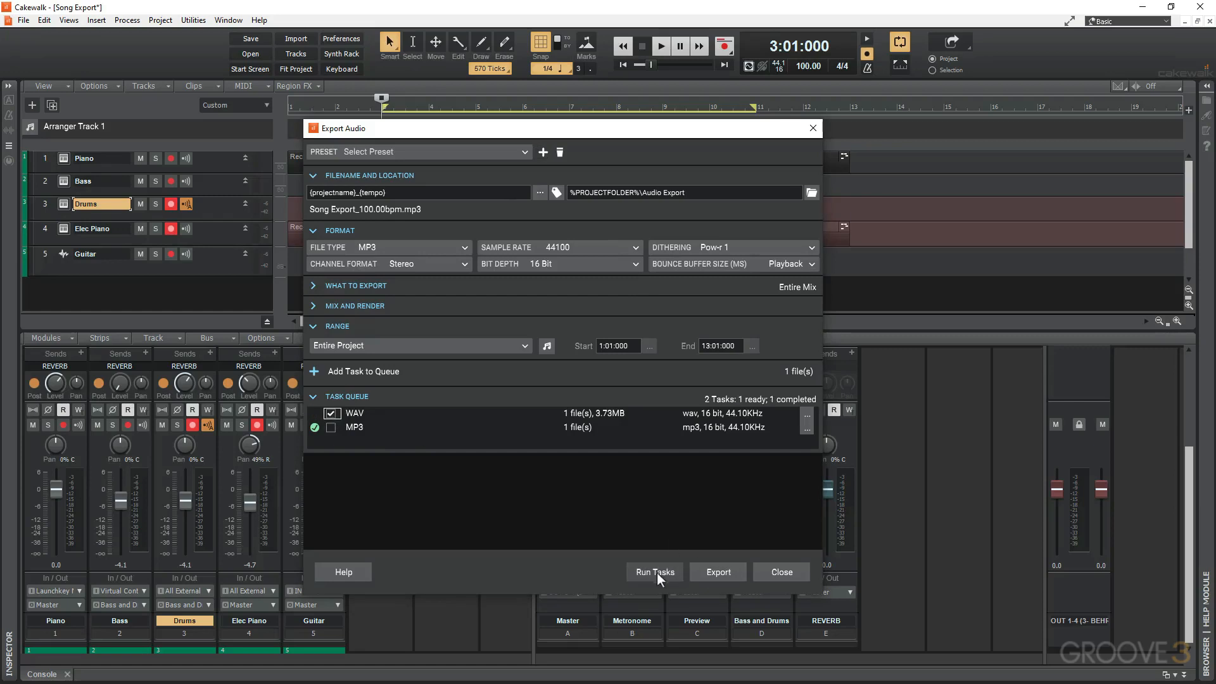
left_click(332, 413)
left_click(309, 231)
left_click(313, 232)
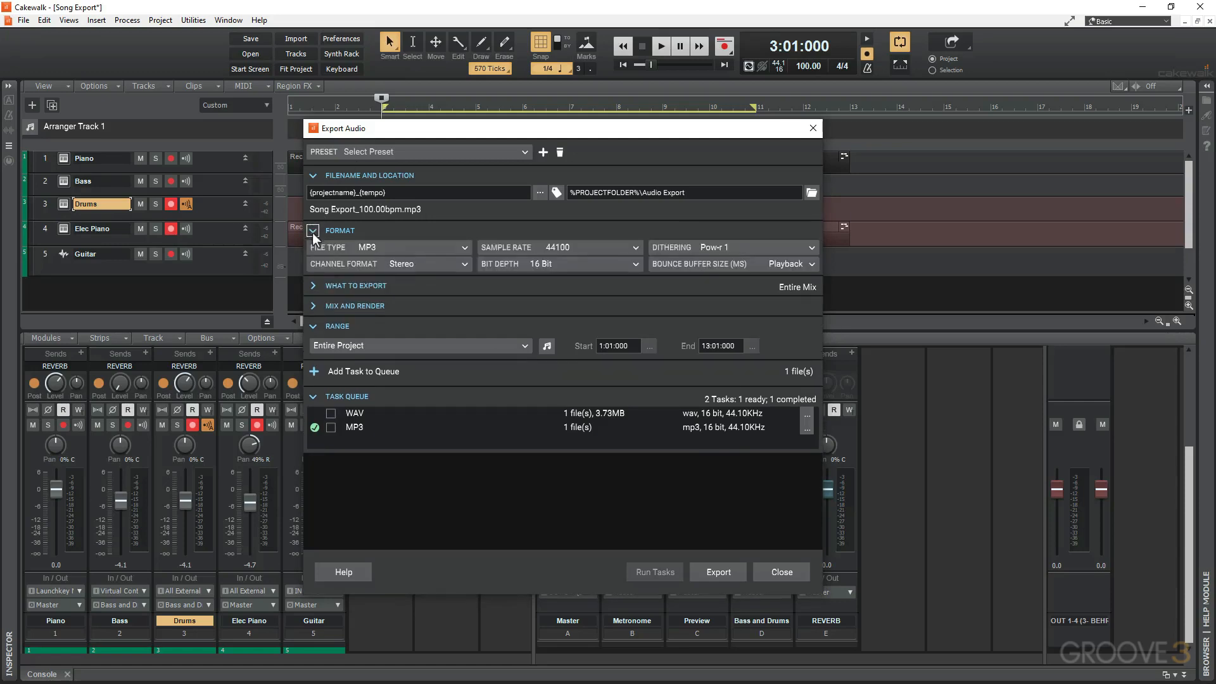